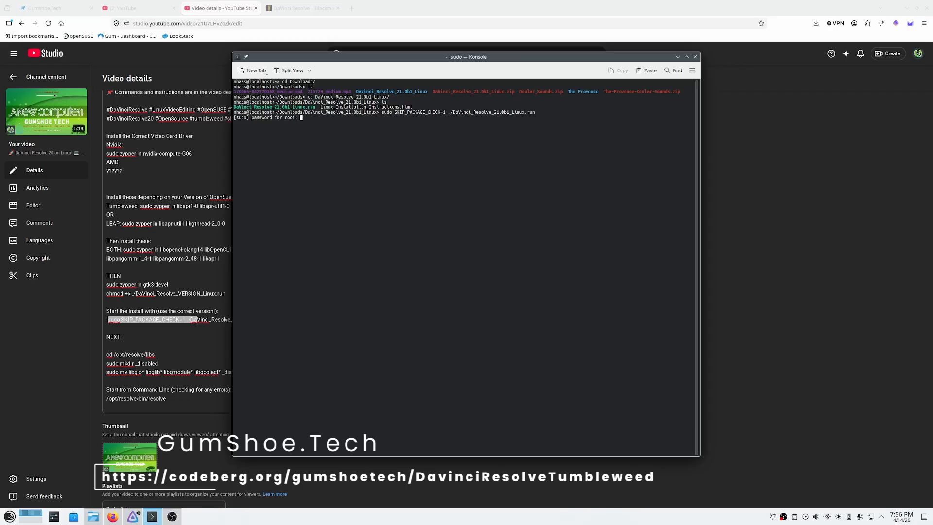
# Enter the root password, confirm installing DaVinci Resolve on this computer, and accept the license terms
pyautogui.press('Return')
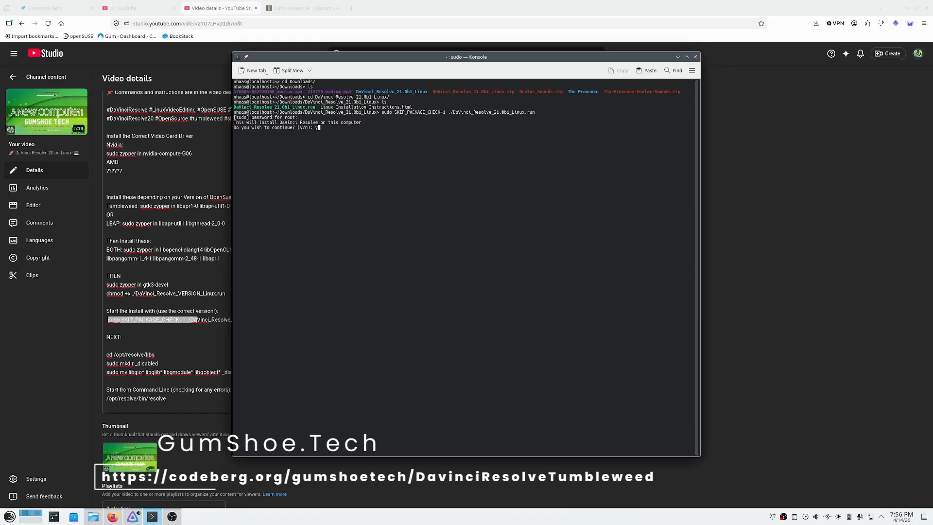
pyautogui.write('y')
pyautogui.press('Return')
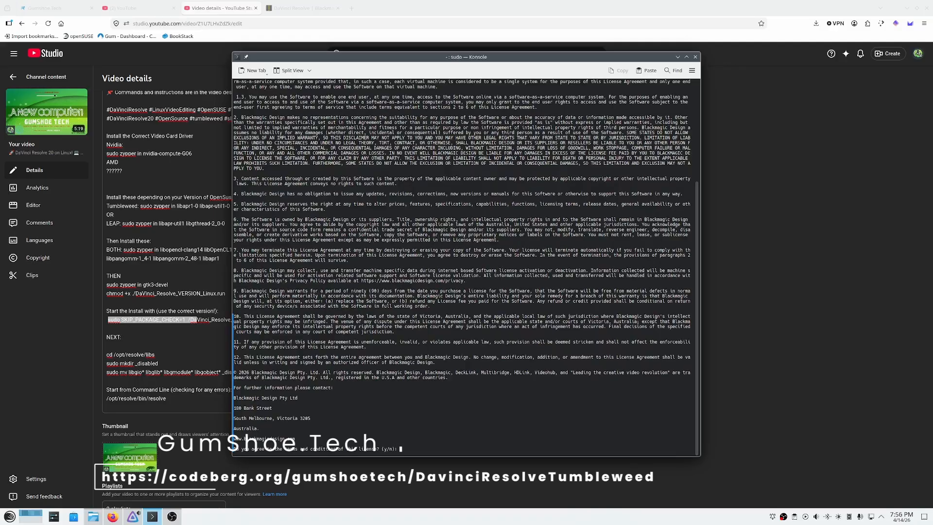
pyautogui.write('y')
pyautogui.press('Return')
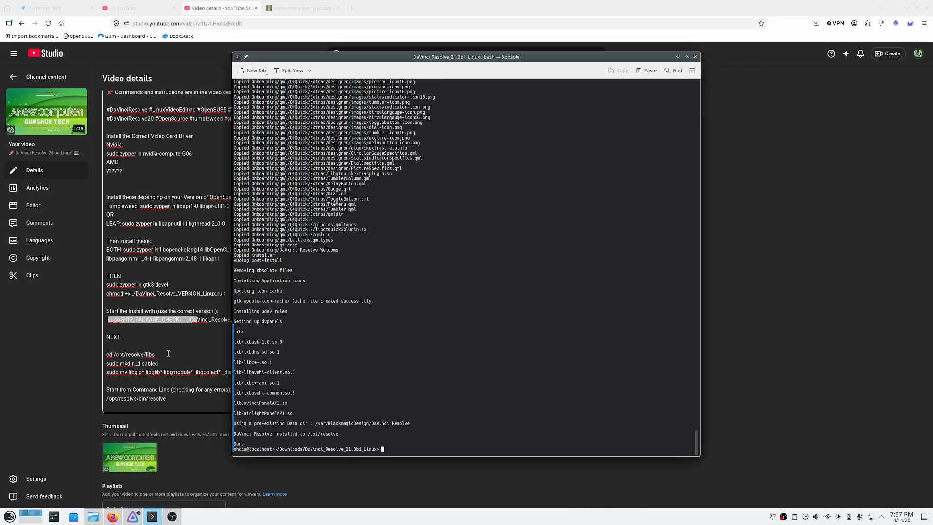
# Copy "cd /opt/resolve/libs" from the video description and run it in Konsole to switch to that folder
pyautogui.click(168, 354)
pyautogui.moveTo(169, 354); pyautogui.dragTo(110, 355)
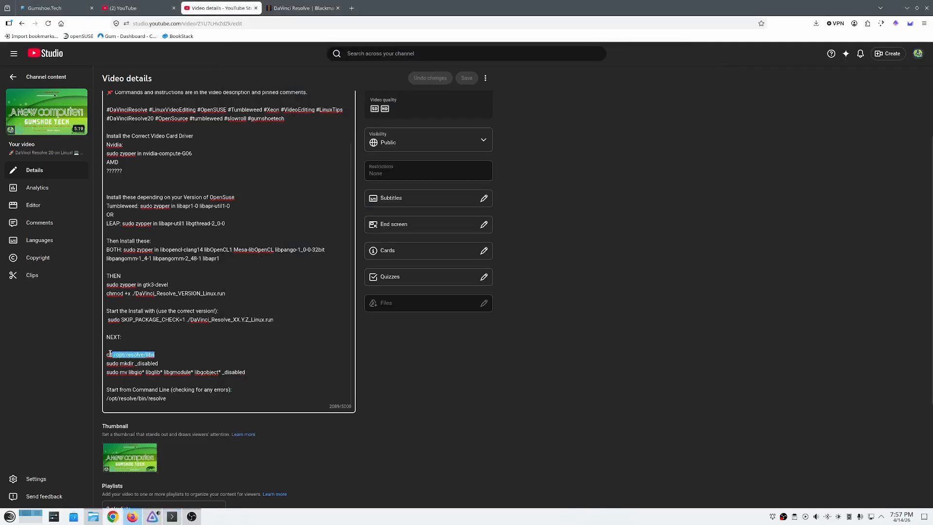
pyautogui.rightClick(109, 355)
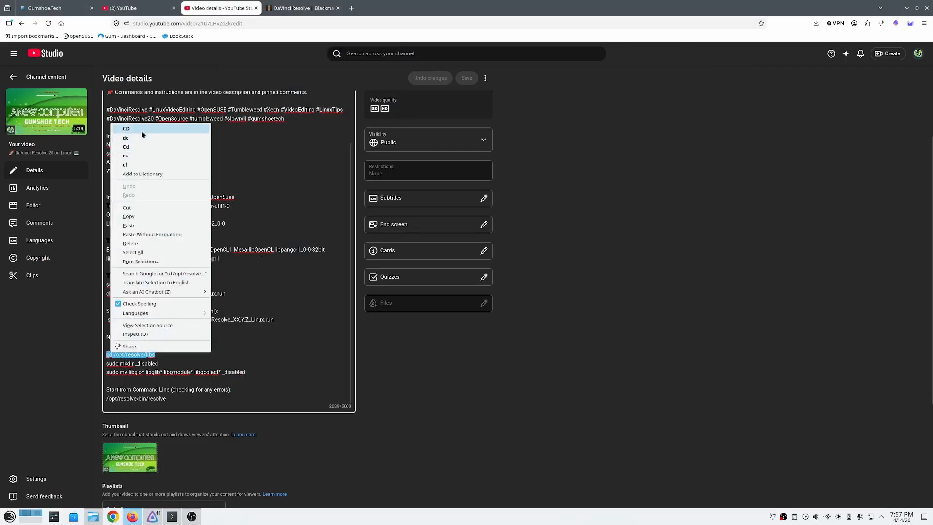
pyautogui.click(143, 220)
pyautogui.hotkey('alt', 'Tab')
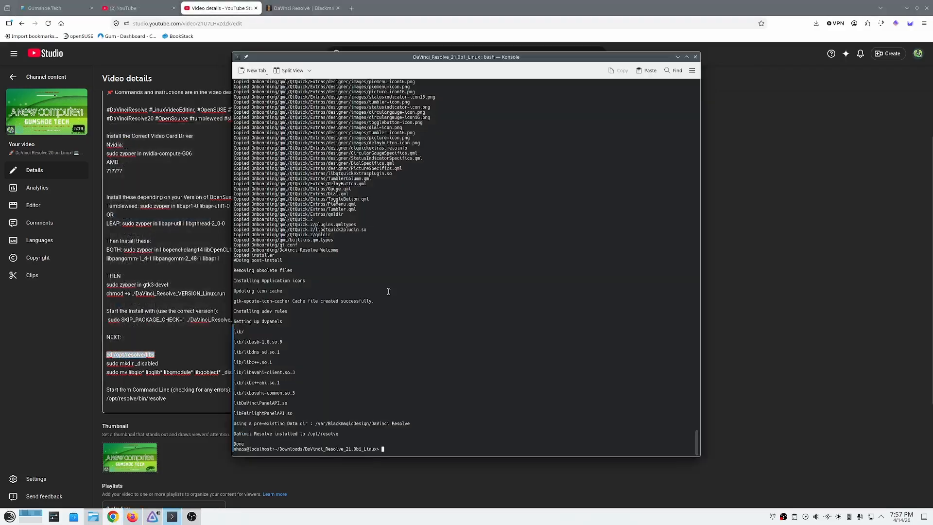
pyautogui.rightClick(427, 338)
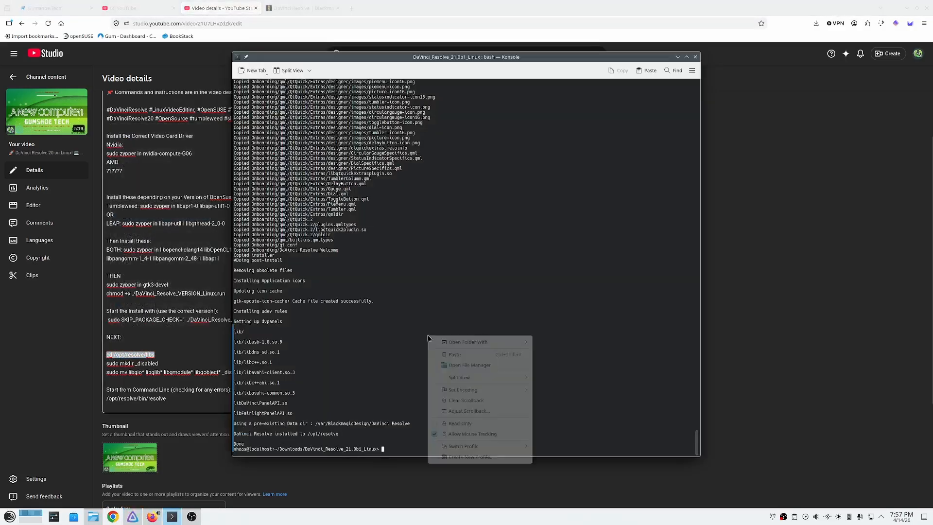
pyautogui.click(470, 355)
pyautogui.press('Return')
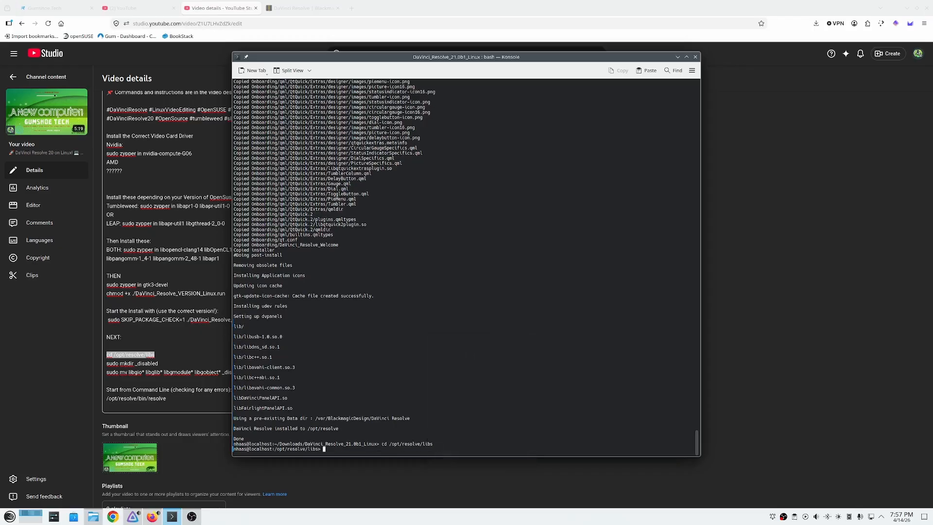
# Copy "sudo mkdir _disabled" from the video description and run it in Konsole to create the _disabled folder
pyautogui.click(159, 363)
pyautogui.moveTo(158, 363); pyautogui.dragTo(110, 364)
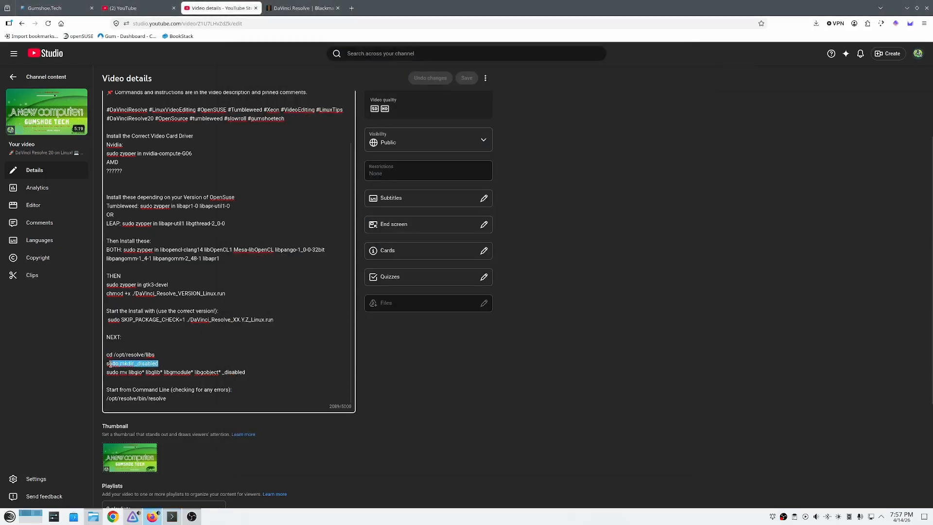
pyautogui.rightClick(109, 366)
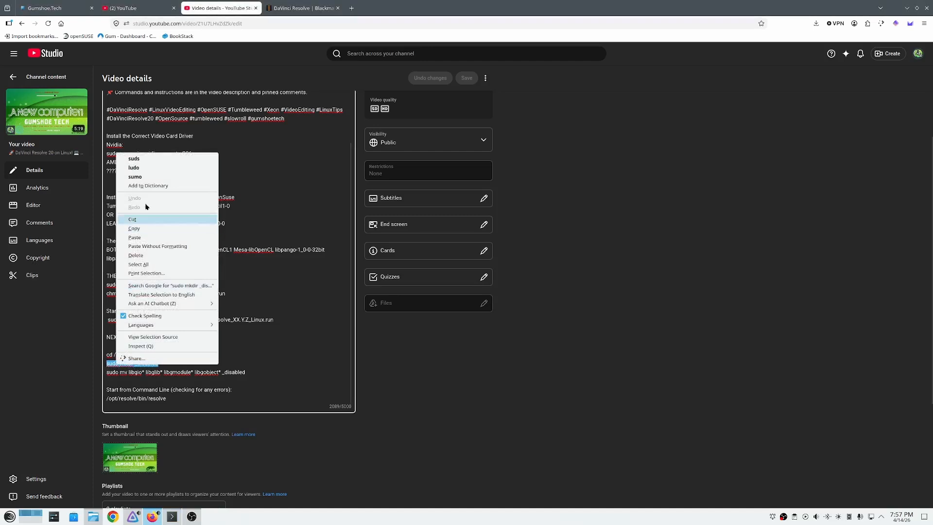
pyautogui.click(131, 225)
pyautogui.hotkey('alt', 'Tab')
pyautogui.rightClick(427, 395)
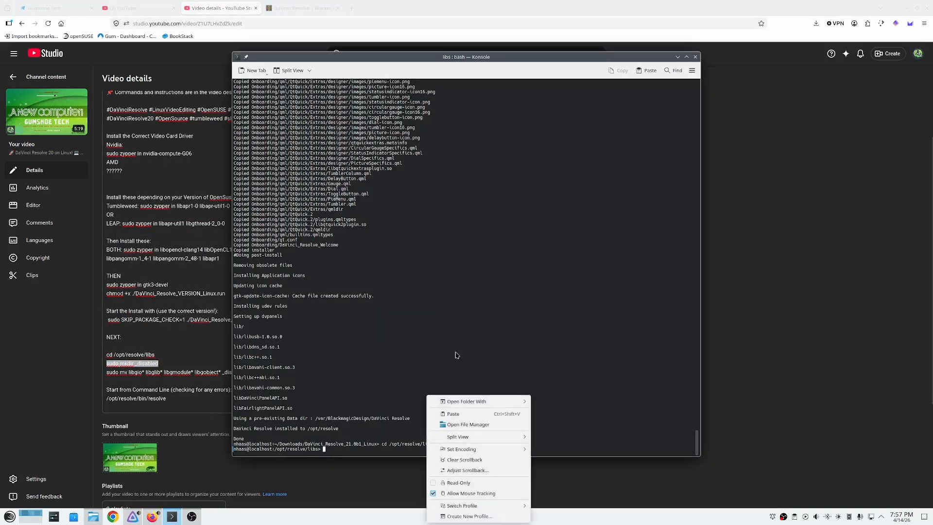
pyautogui.click(458, 415)
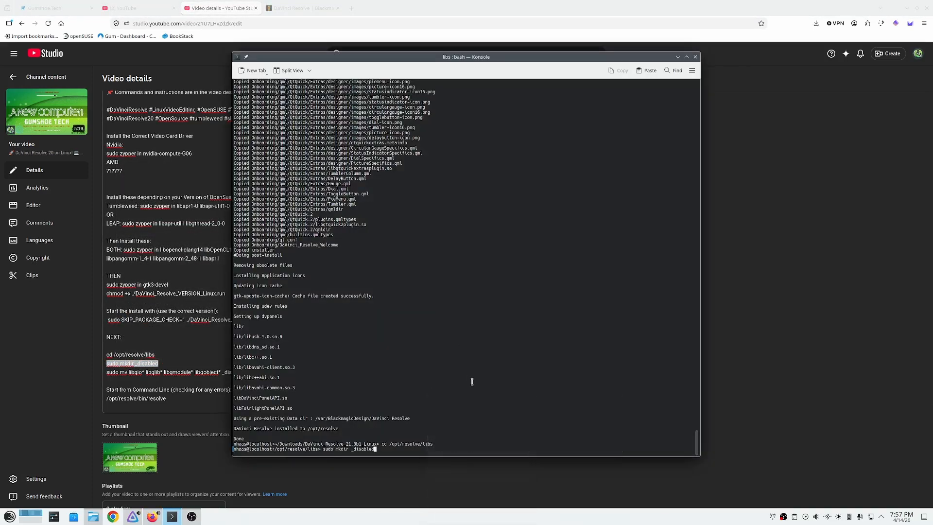
pyautogui.press('Return')
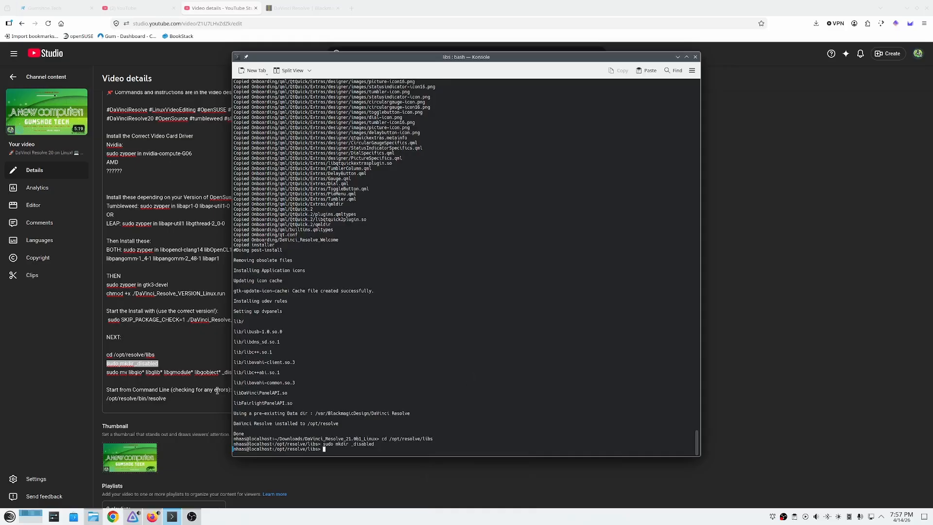
# Copy "sudo mv libgio* libglib* libgmodule* libgobject* _disabled" from the video description and run it in Konsole to move those libraries
pyautogui.click(190, 384)
pyautogui.moveTo(265, 374); pyautogui.dragTo(107, 370)
pyautogui.rightClick(116, 371)
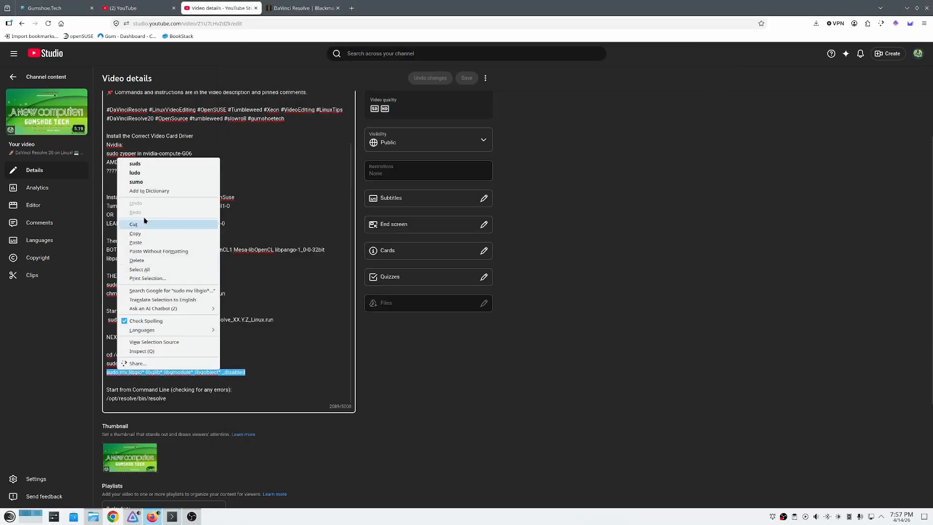
pyautogui.click(146, 235)
pyautogui.hotkey('alt', 'Tab')
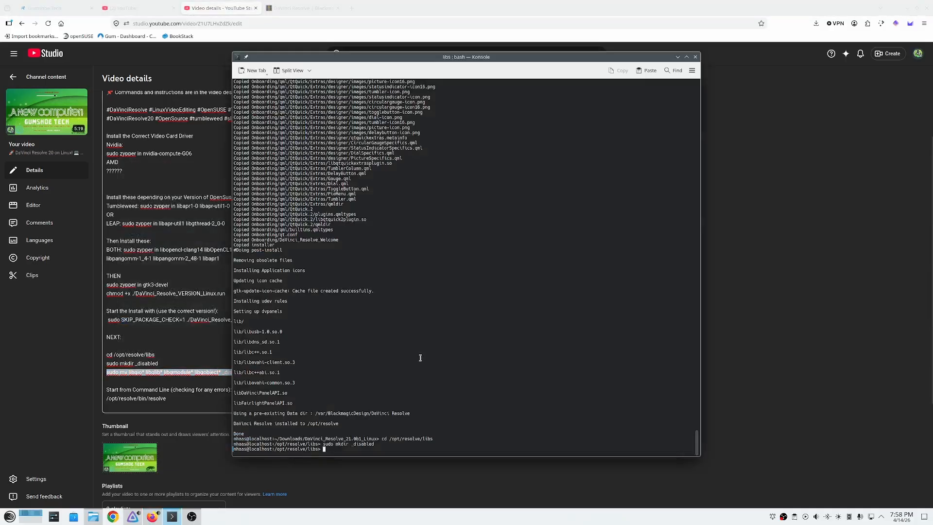
pyautogui.rightClick(419, 356)
pyautogui.click(465, 373)
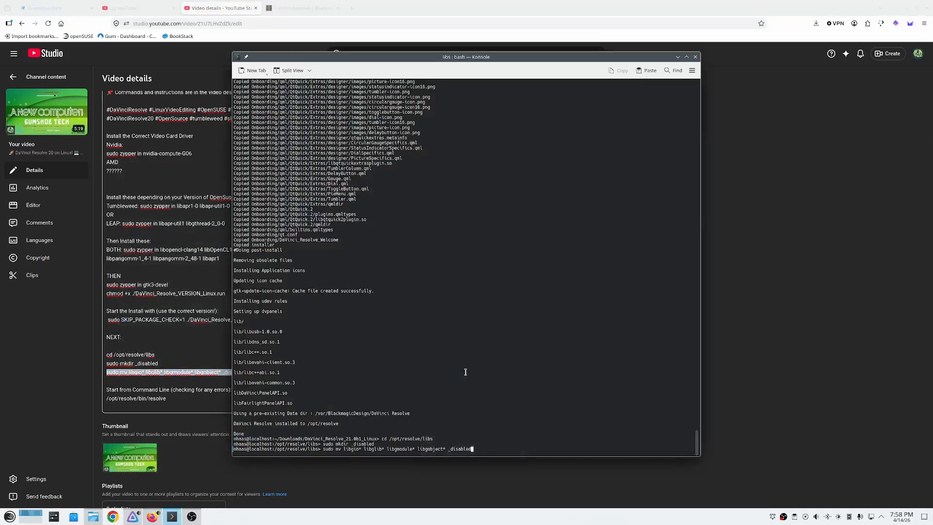
pyautogui.press('Return')
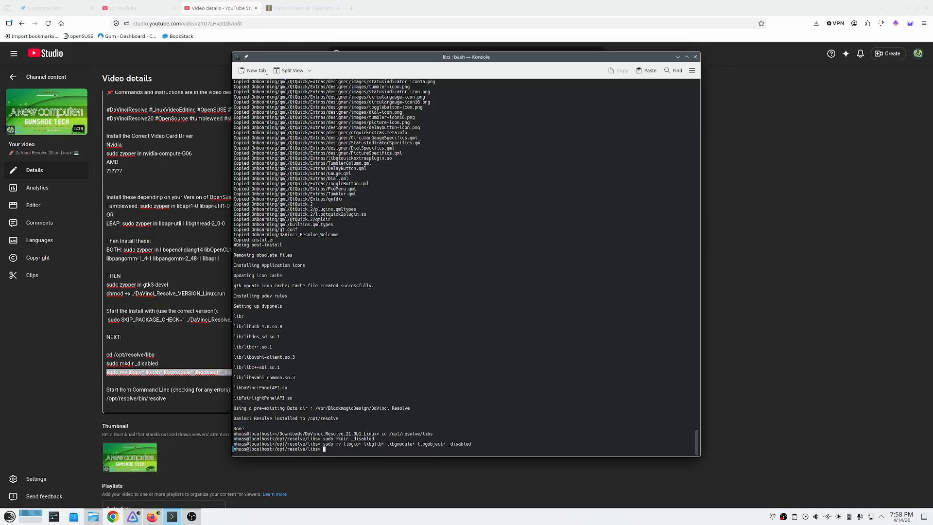
# Copy "/opt/resolve/bin/resolve" from the video description and run it in Konsole to launch DaVinci Resolve
pyautogui.moveTo(170, 398); pyautogui.dragTo(97, 395)
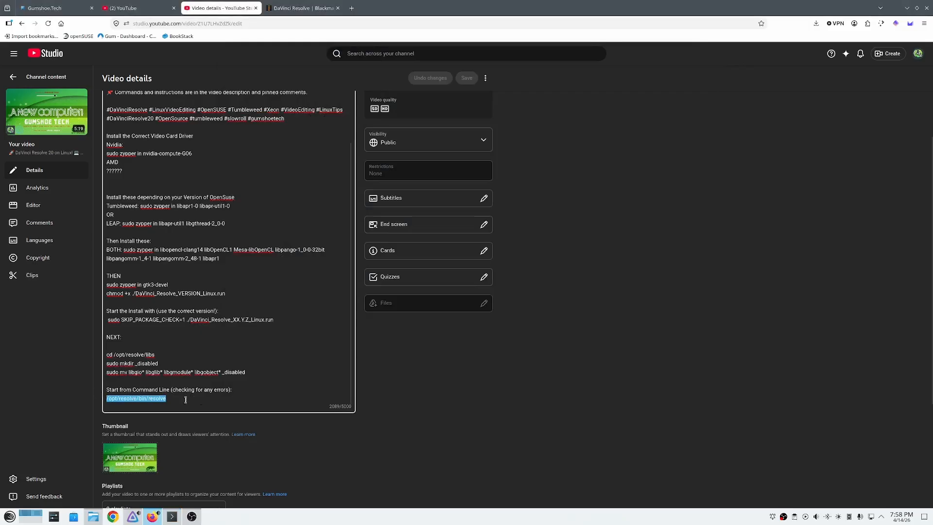
pyautogui.hotkey('alt', 'Tab')
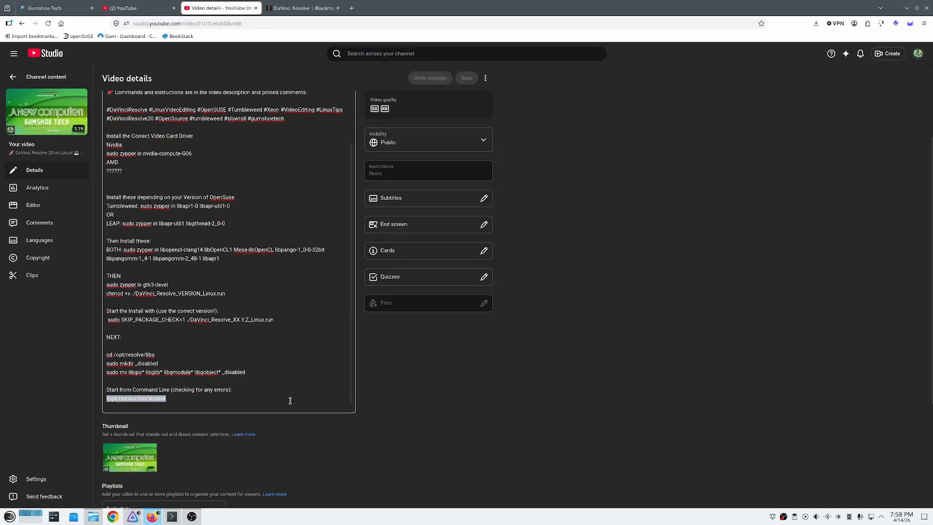
pyautogui.hotkey('alt', 'Tab')
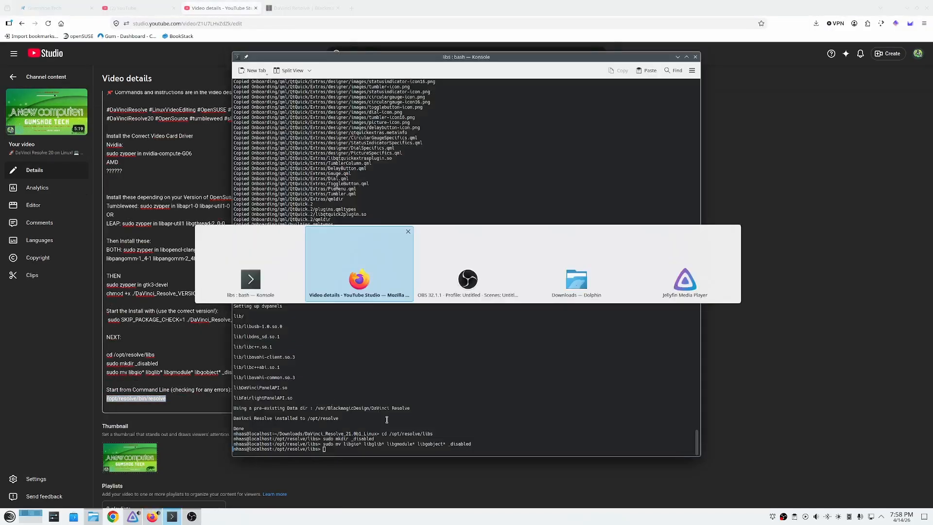
pyautogui.hotkey('alt', 'Tab')
pyautogui.rightClick(391, 375)
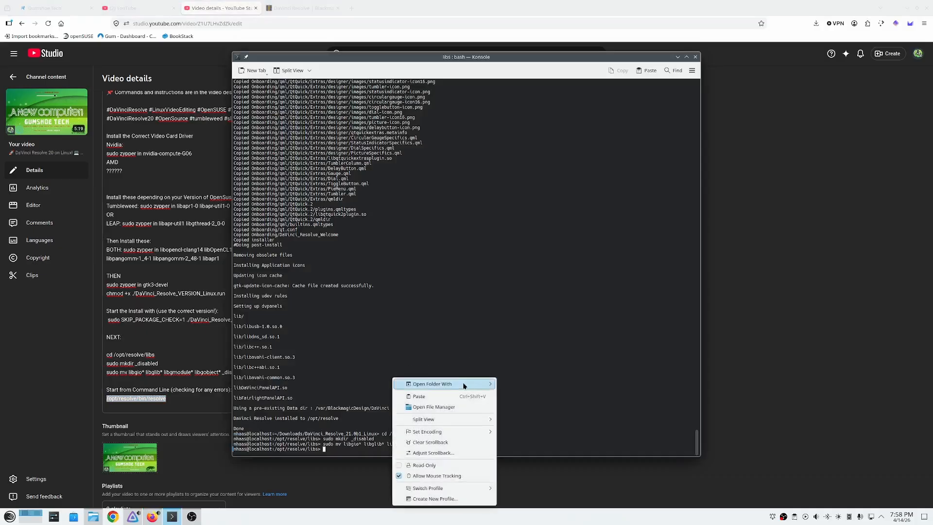
pyautogui.click(449, 399)
pyautogui.press('Return')
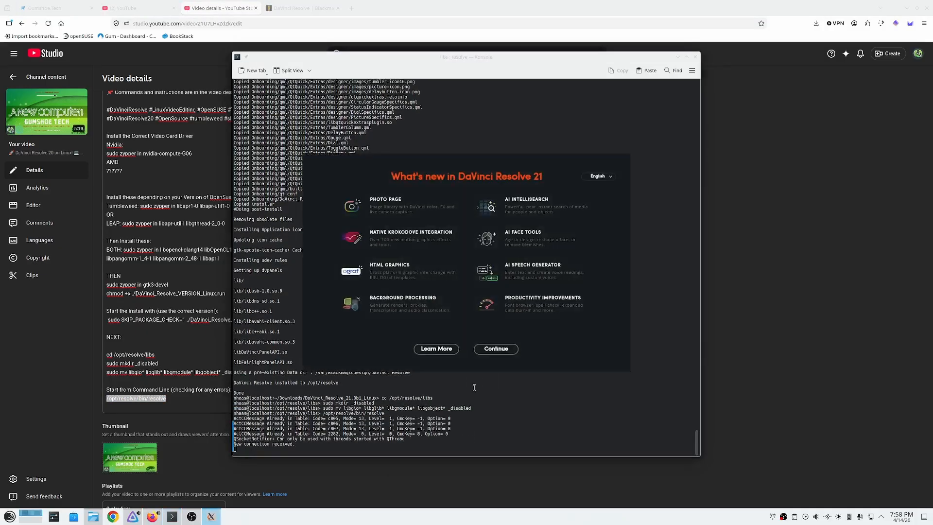
# Complete the DaVinci Resolve 21 welcome screens with the existing settings and open the NLCC project, upgrading its version
pyautogui.click(495, 350)
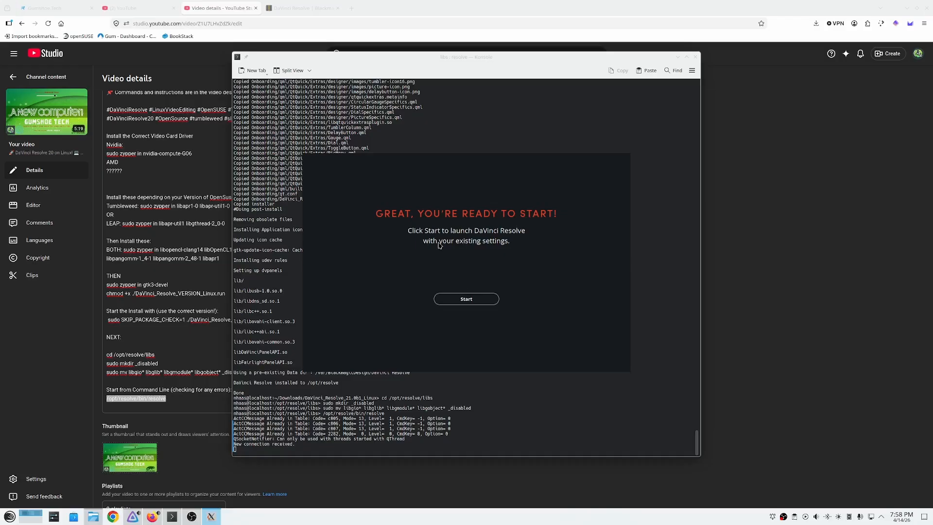
pyautogui.click(467, 300)
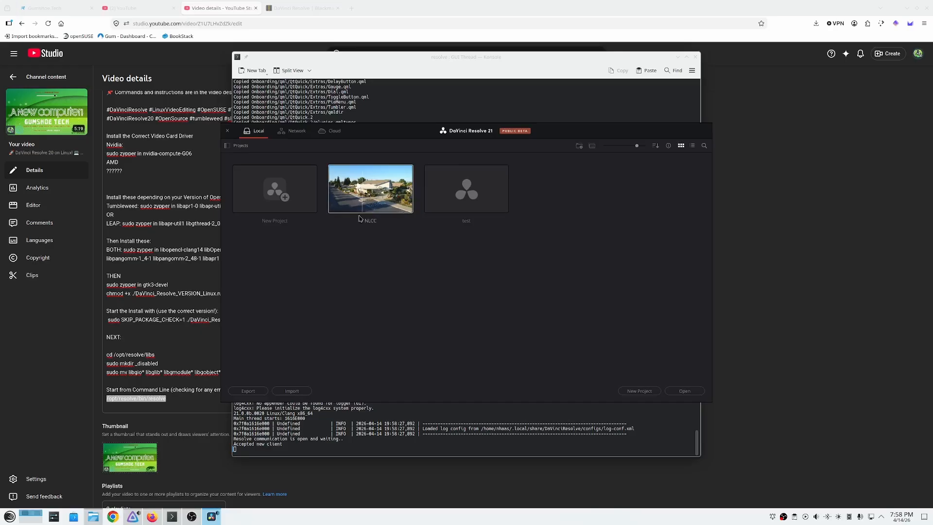
pyautogui.doubleClick(374, 205)
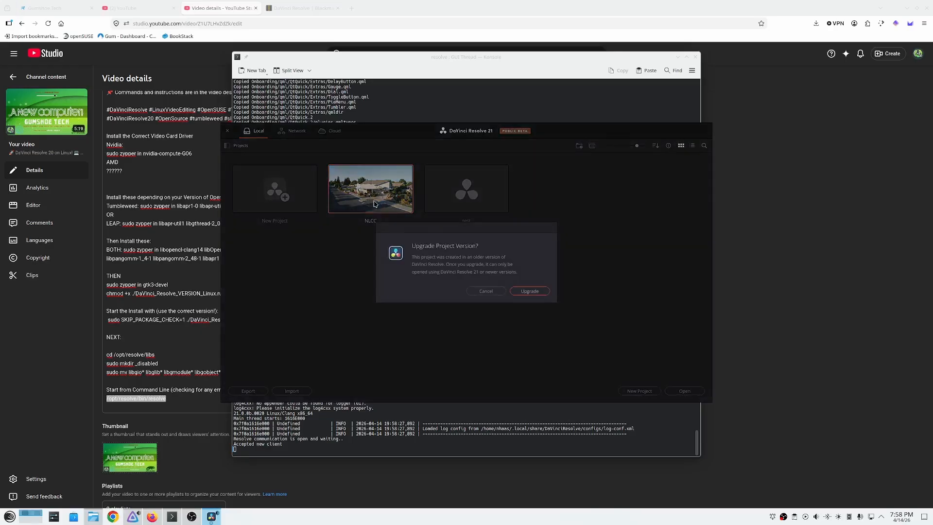
pyautogui.click(538, 292)
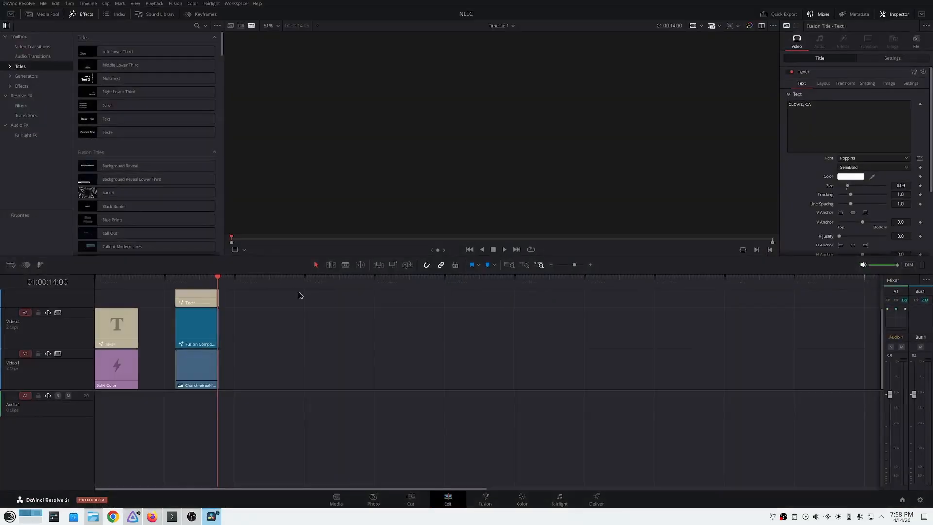
# Test playback from the start of the second clip group, stop it, and return the playhead to the timeline's beginning
pyautogui.moveTo(218, 279); pyautogui.dragTo(177, 287)
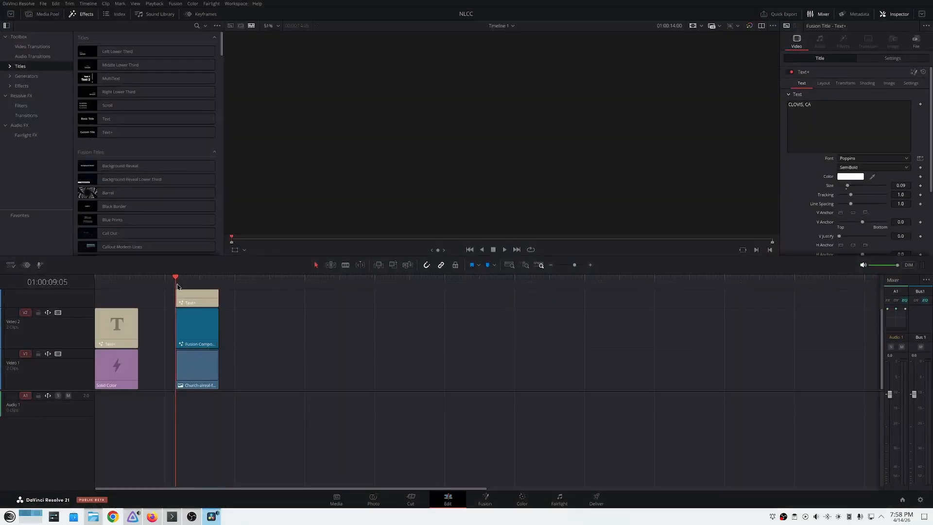
pyautogui.click(505, 250)
pyautogui.click(493, 250)
pyautogui.moveTo(176, 277); pyautogui.dragTo(74, 281)
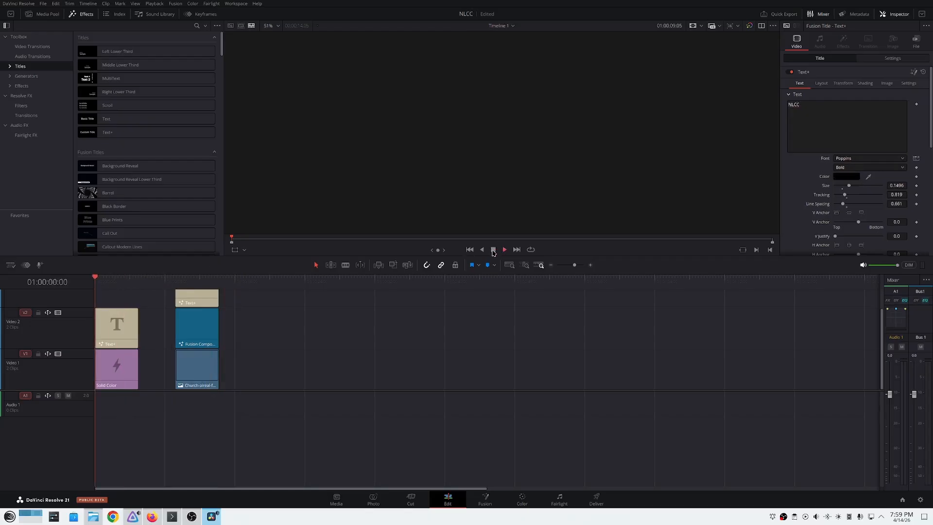
# Open the DaVinci Resolve preferences at the Memory and GPU system settings and save them
pyautogui.click(19, 3)
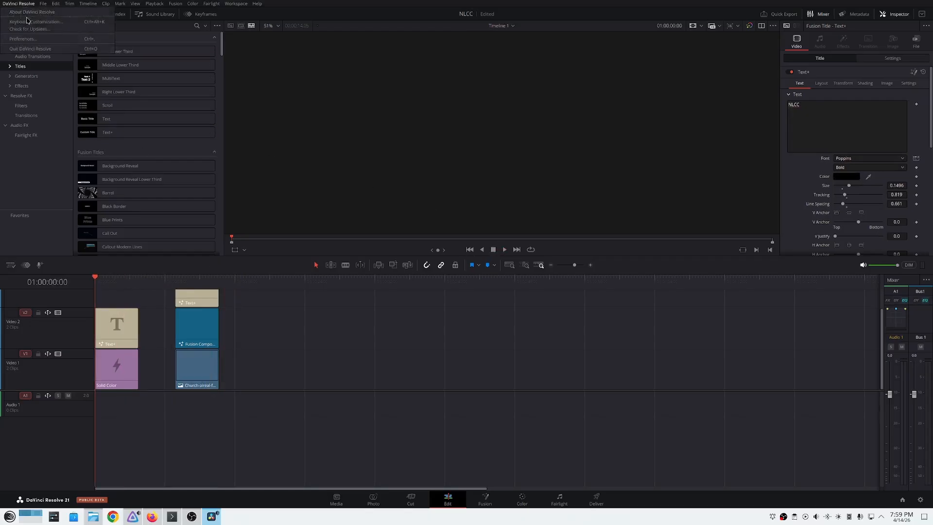
pyautogui.press('Escape')
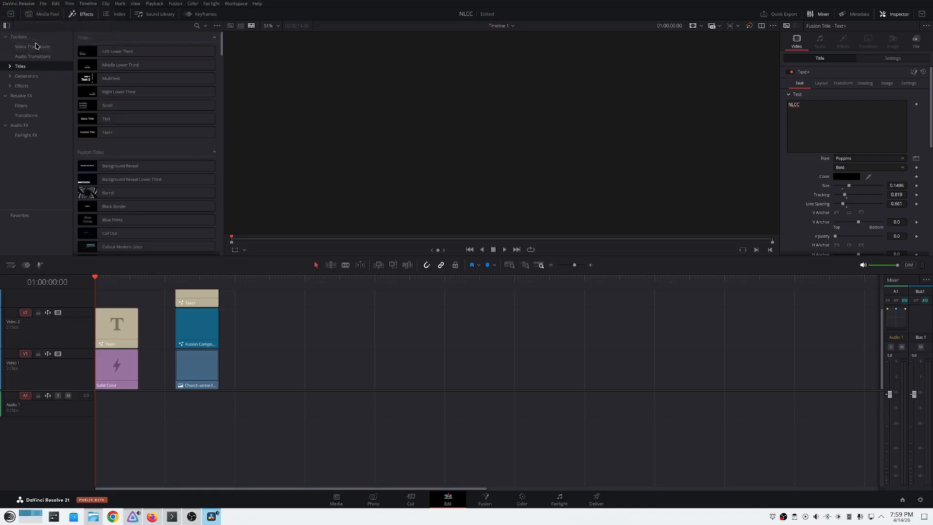
pyautogui.click(19, 4)
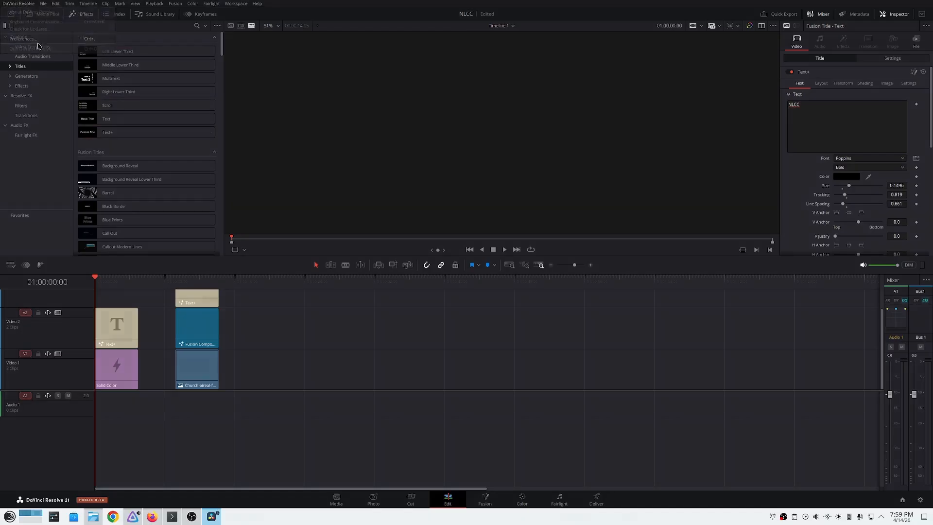
pyautogui.click(26, 43)
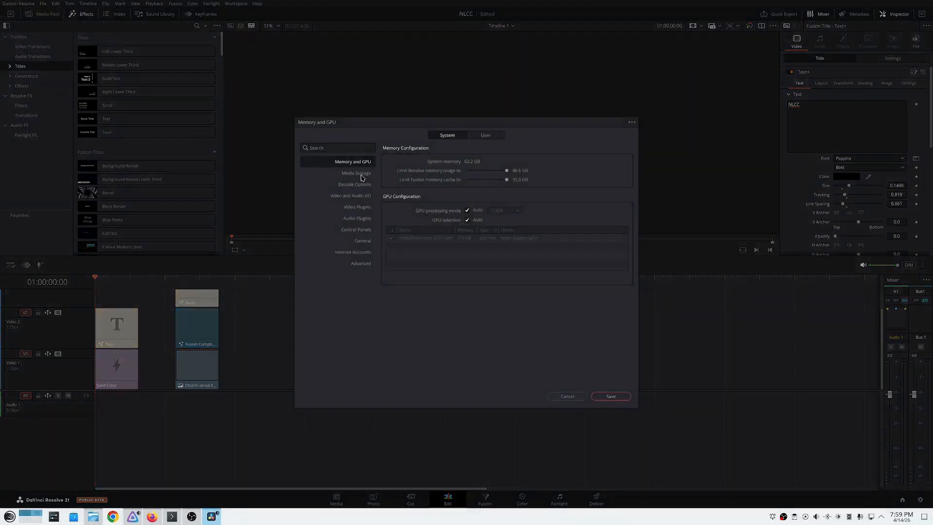
pyautogui.click(612, 396)
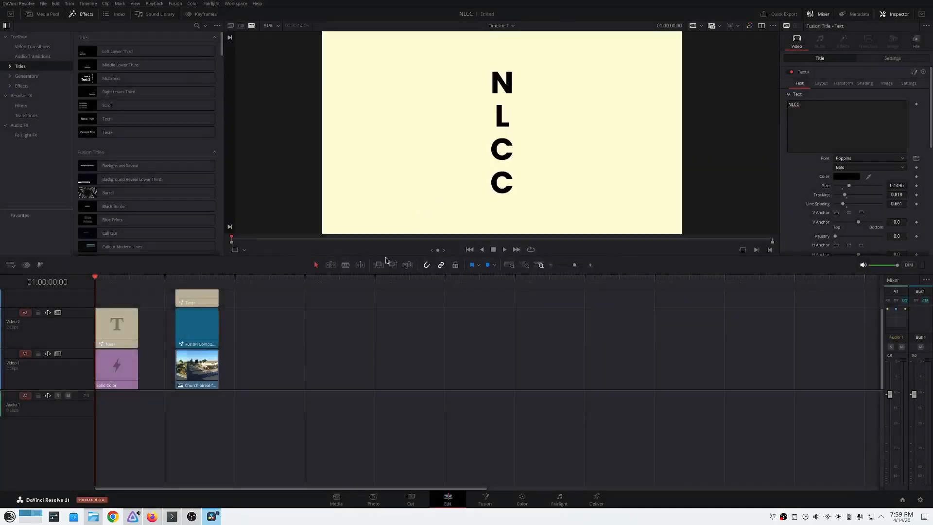
# Play the whole NLCC timeline to check the preview and return the playhead to 01:00:00:00
pyautogui.click(505, 250)
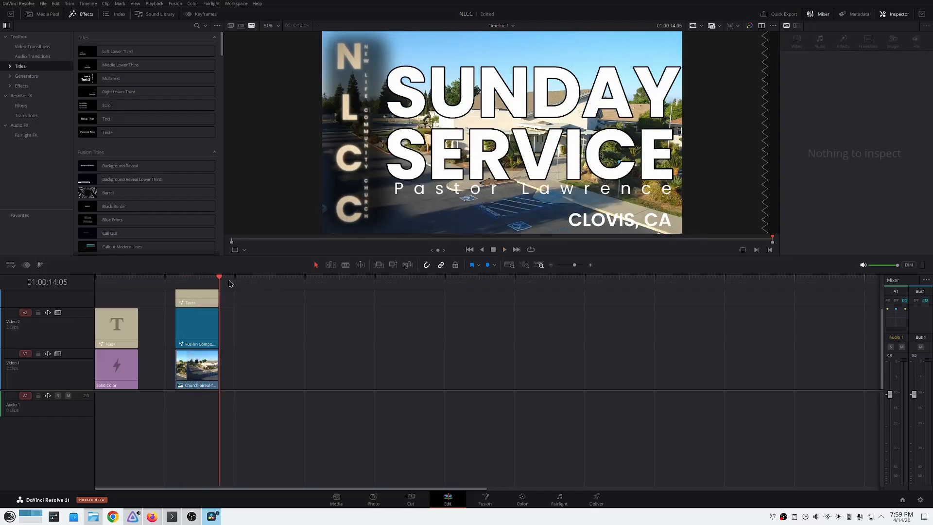
pyautogui.moveTo(220, 277); pyautogui.dragTo(74, 279)
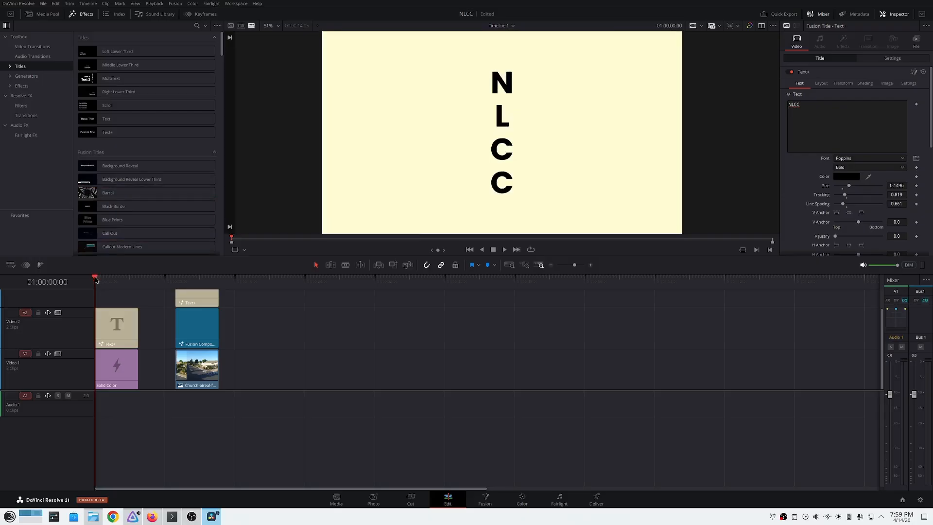
# Add the Barrel Fusion title to Video 2 at 01:00:16:22 and set its text to GumShoe.Tech
pyautogui.moveTo(96, 279); pyautogui.dragTo(243, 279)
pyautogui.moveTo(121, 194); pyautogui.dragTo(242, 328)
pyautogui.click(269, 334)
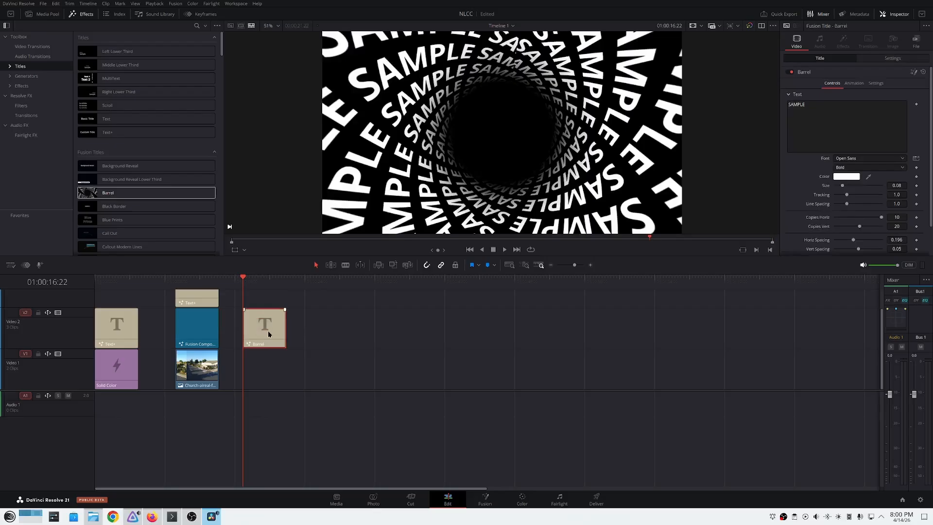
pyautogui.click(826, 115)
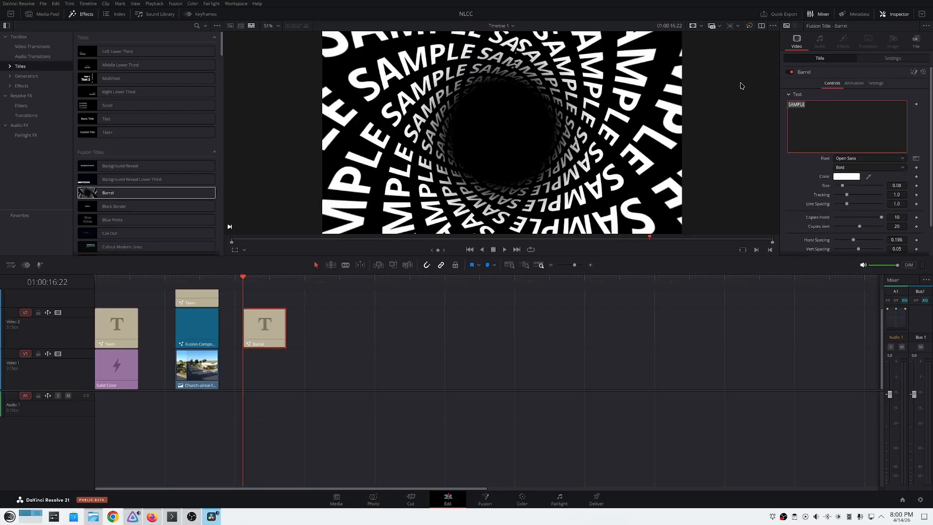
pyautogui.write('GumS')
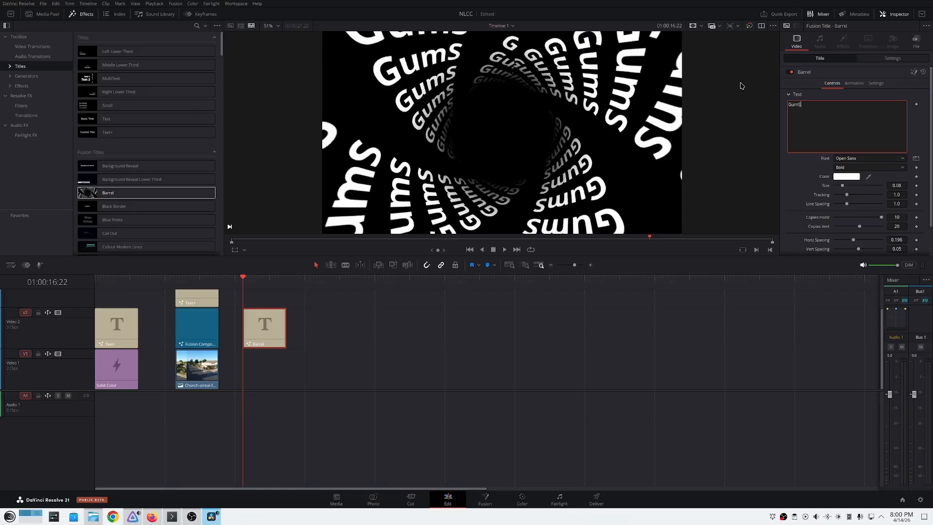
pyautogui.write('hoe.Tech')
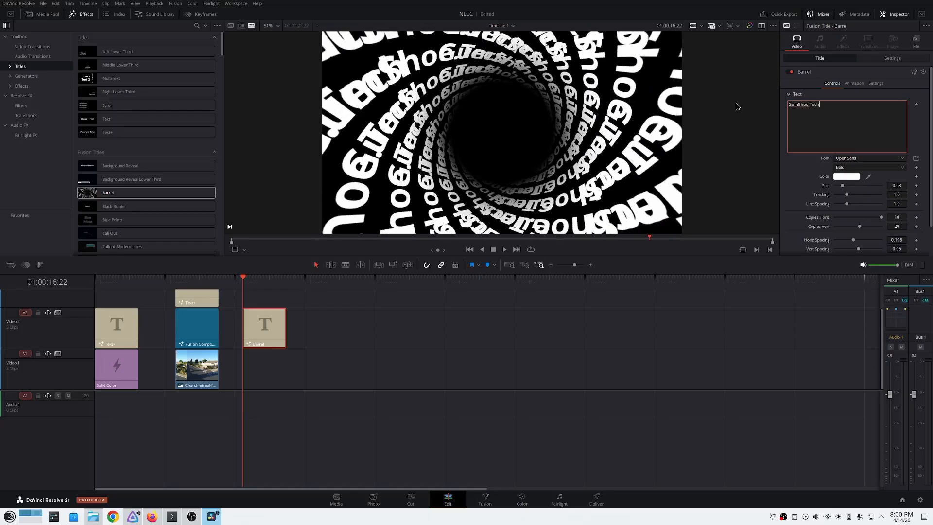
# Reduce the Barrel title's text size to 0.0433 and preview the title through to its end
pyautogui.moveTo(244, 281)
pyautogui.mouseDown()
pyautogui.moveTo(269, 282)
pyautogui.moveTo(256, 282)
pyautogui.mouseUp()
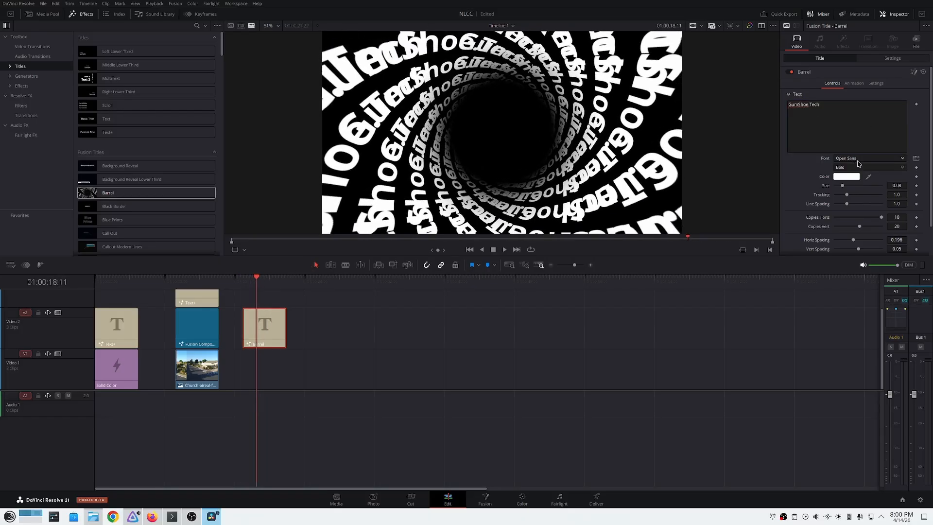
pyautogui.moveTo(843, 190); pyautogui.dragTo(838, 190)
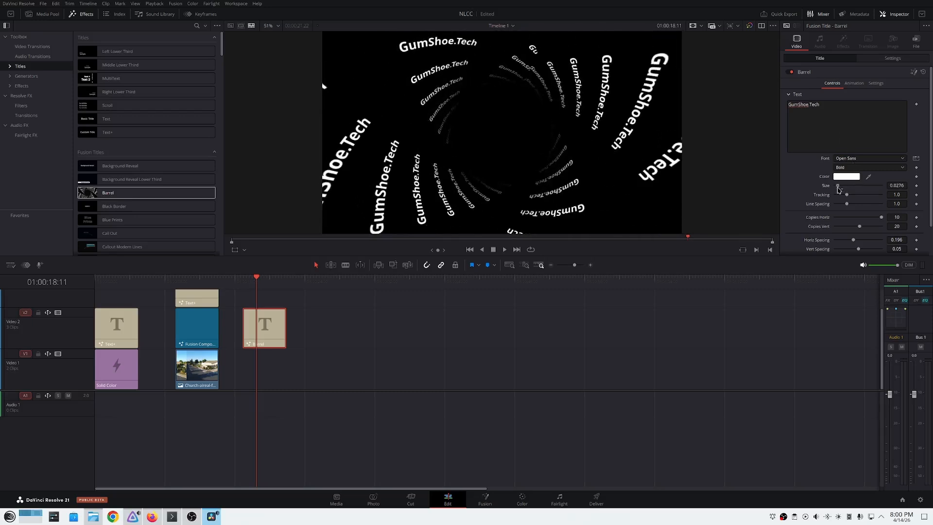
pyautogui.moveTo(838, 189); pyautogui.dragTo(841, 190)
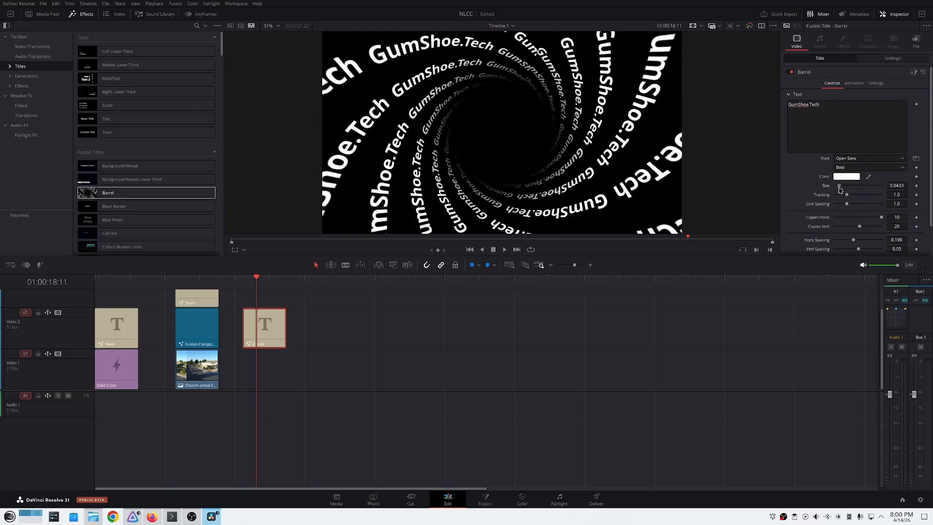
pyautogui.moveTo(257, 281); pyautogui.dragTo(288, 285)
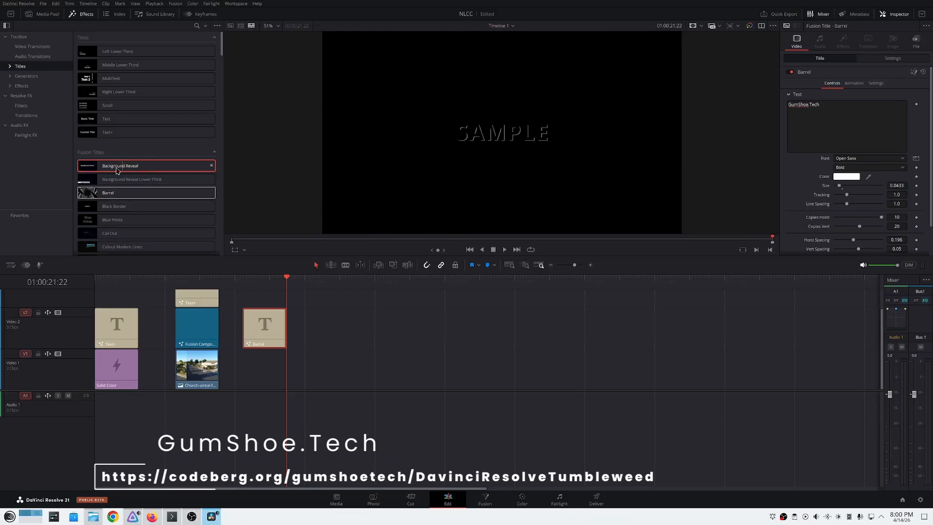
# Browse the Fusion titles and add the Rolling Text title to Video 2 at 01:00:23:01
pyautogui.scroll(-3, 150, 182)
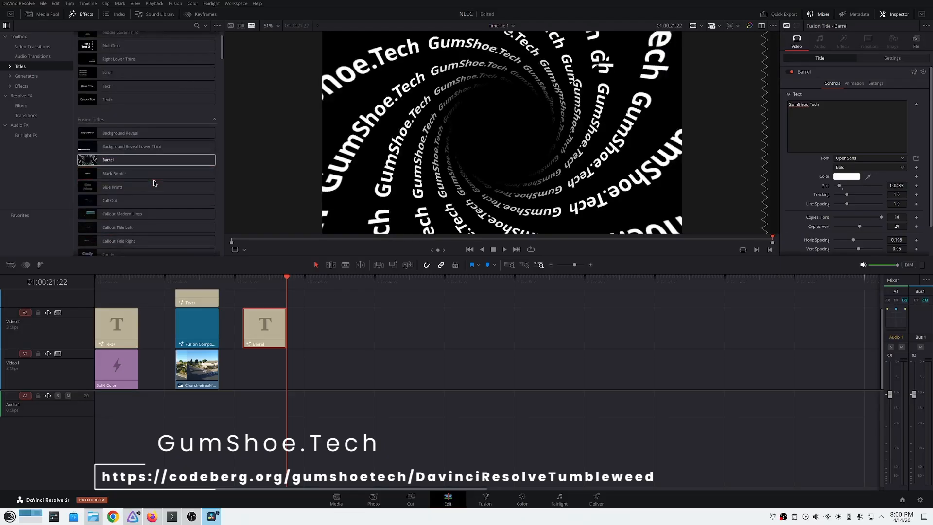
pyautogui.scroll(-1, 155, 186)
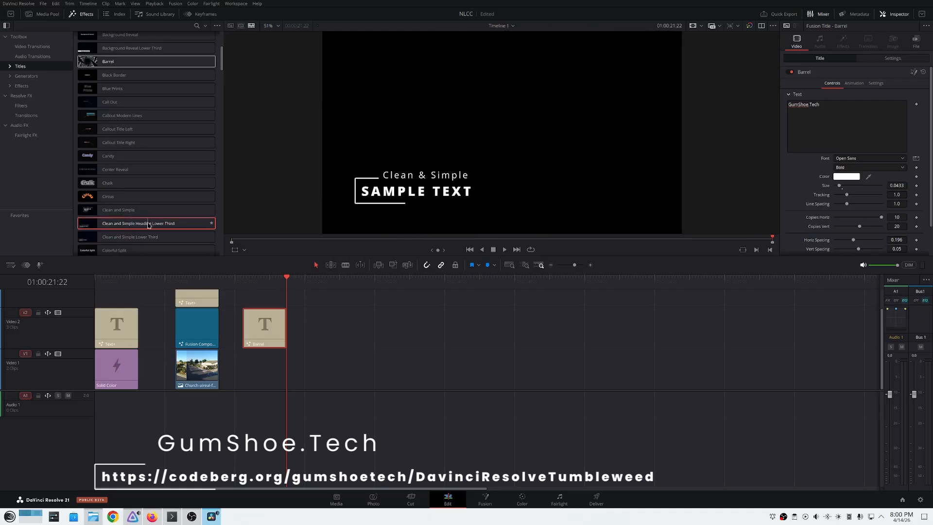
pyautogui.scroll(-4, 146, 219)
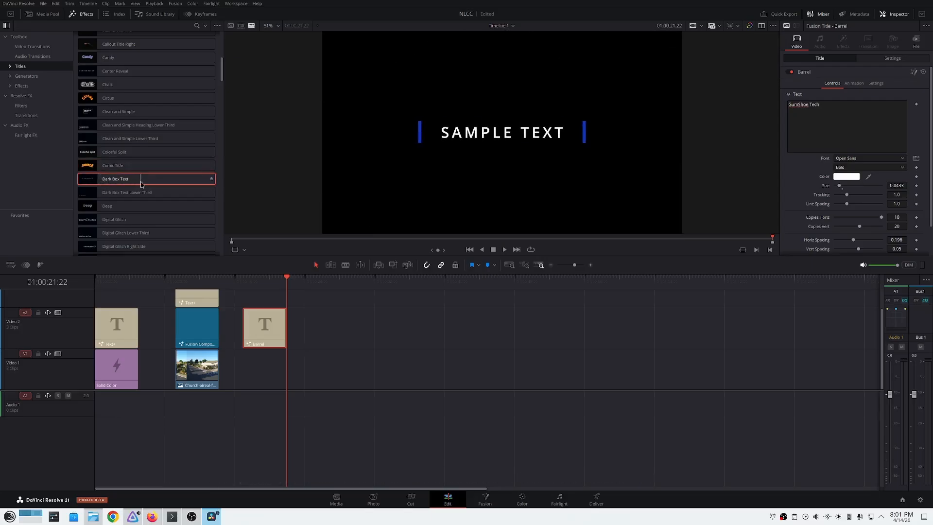
pyautogui.scroll(-6, 162, 212)
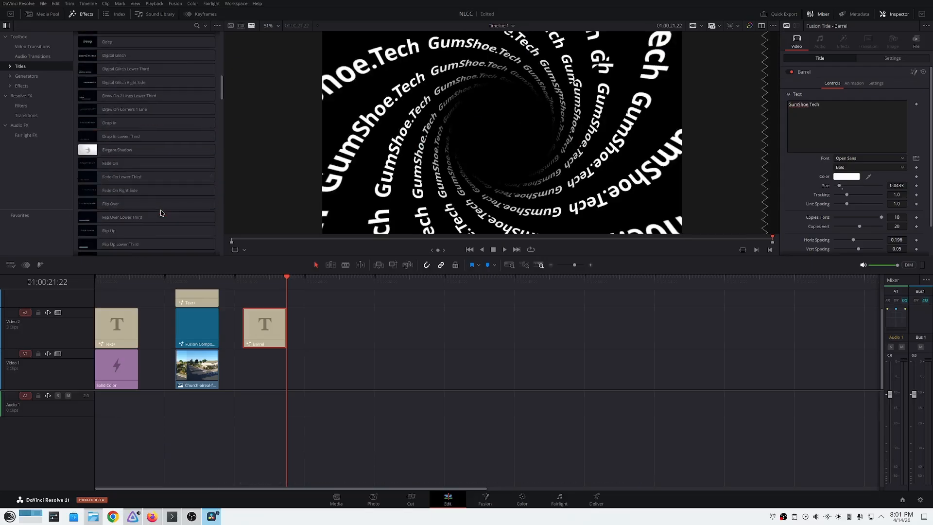
pyautogui.scroll(-6, 170, 163)
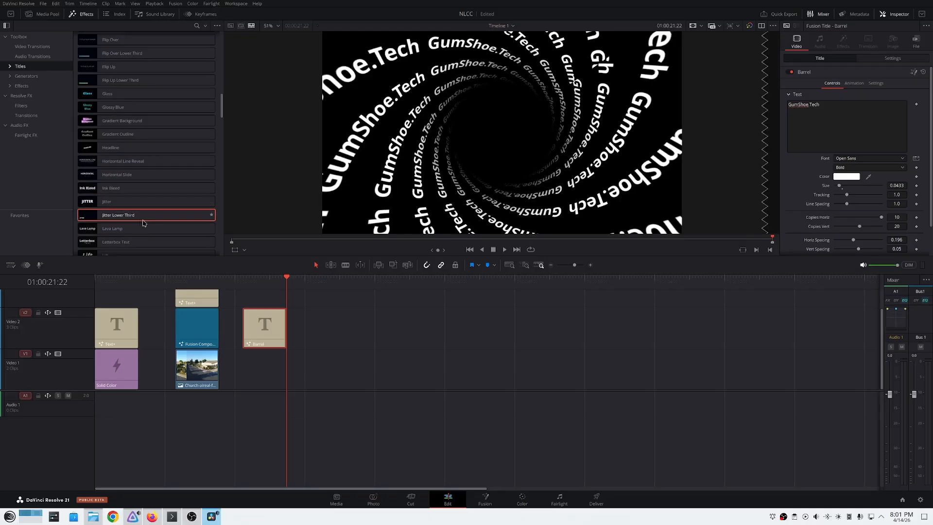
pyautogui.scroll(-3, 138, 217)
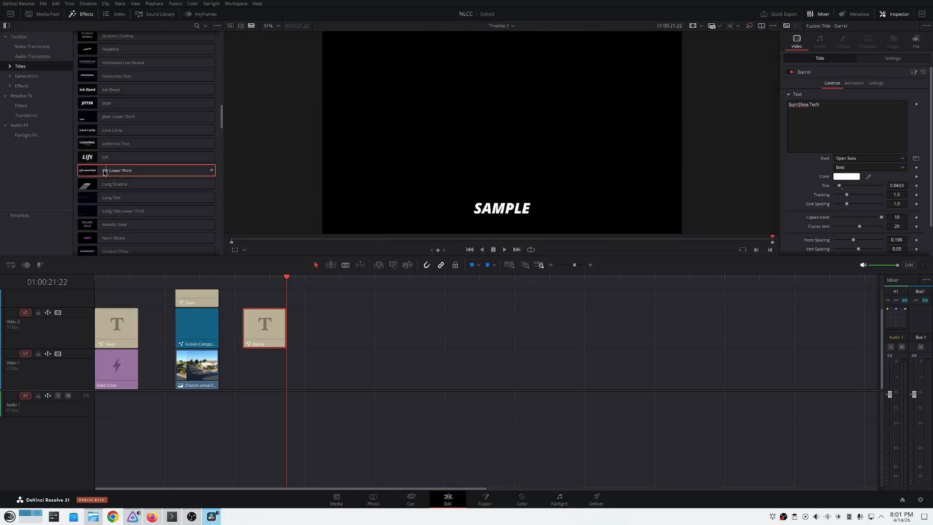
pyautogui.scroll(-6, 145, 214)
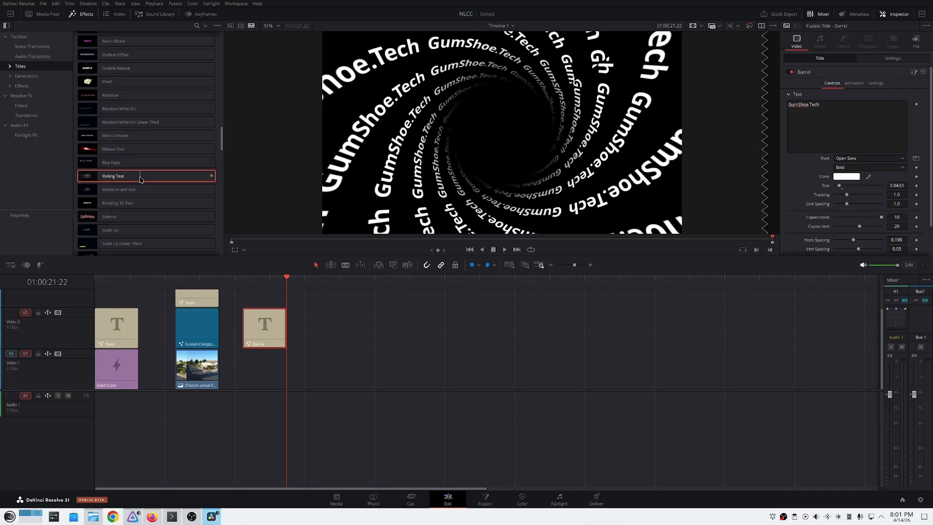
pyautogui.click(85, 180)
pyautogui.moveTo(287, 277); pyautogui.dragTo(296, 277)
pyautogui.moveTo(119, 181)
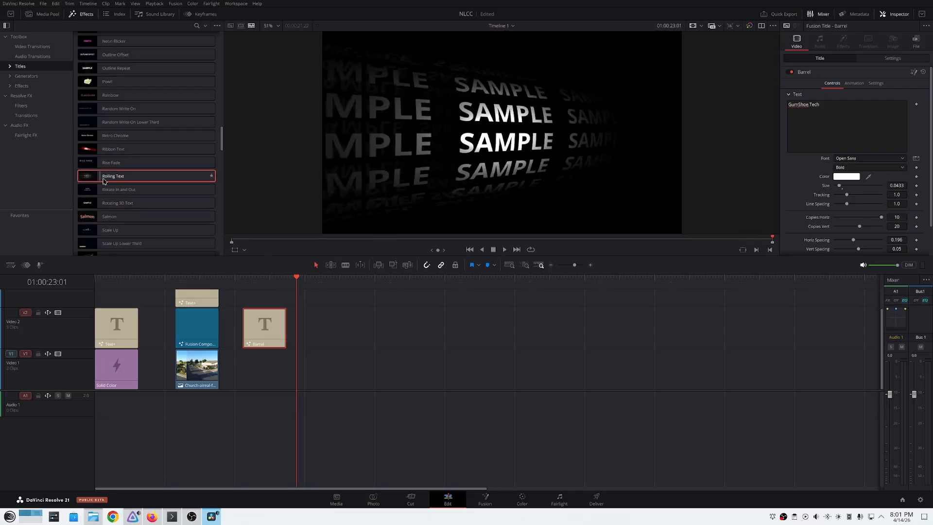
pyautogui.moveTo(119, 182); pyautogui.dragTo(327, 334)
# Set the Rolling Text title's text to GUMSHOE.Tech and its size to 0.0433
pyautogui.click(327, 335)
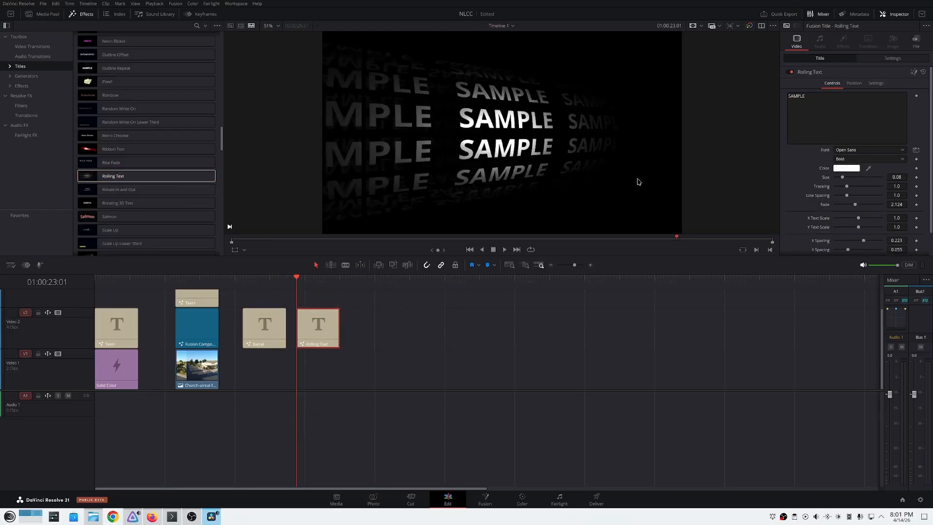
pyautogui.doubleClick(827, 92)
pyautogui.write('GUMSHOE')
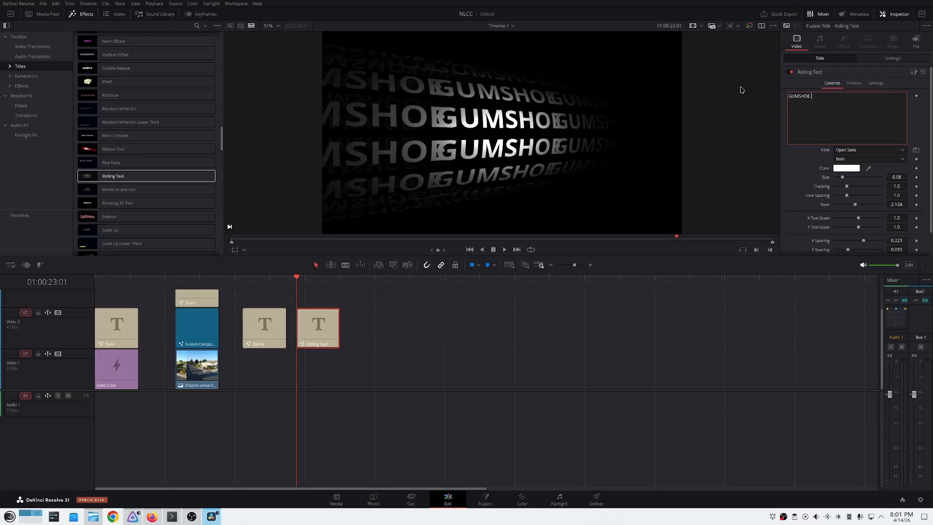
pyautogui.write(' Tech')
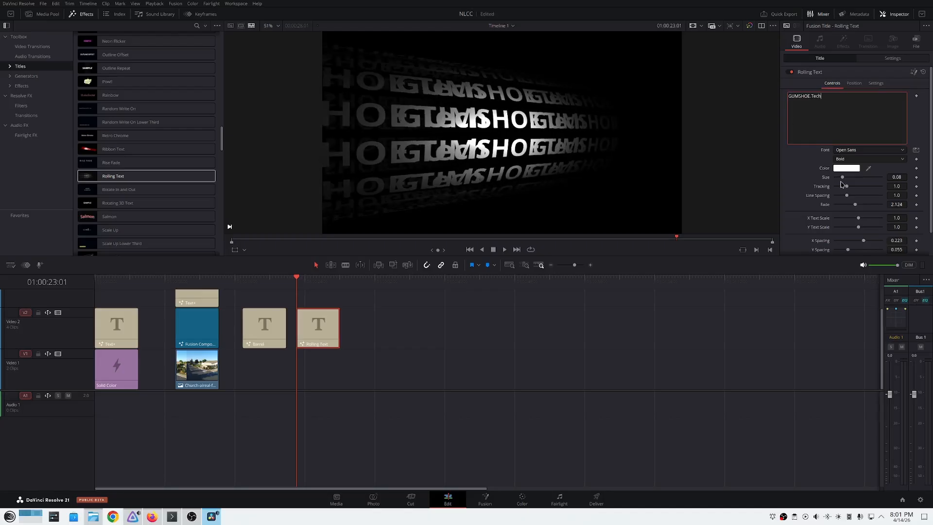
pyautogui.moveTo(843, 182); pyautogui.dragTo(841, 181)
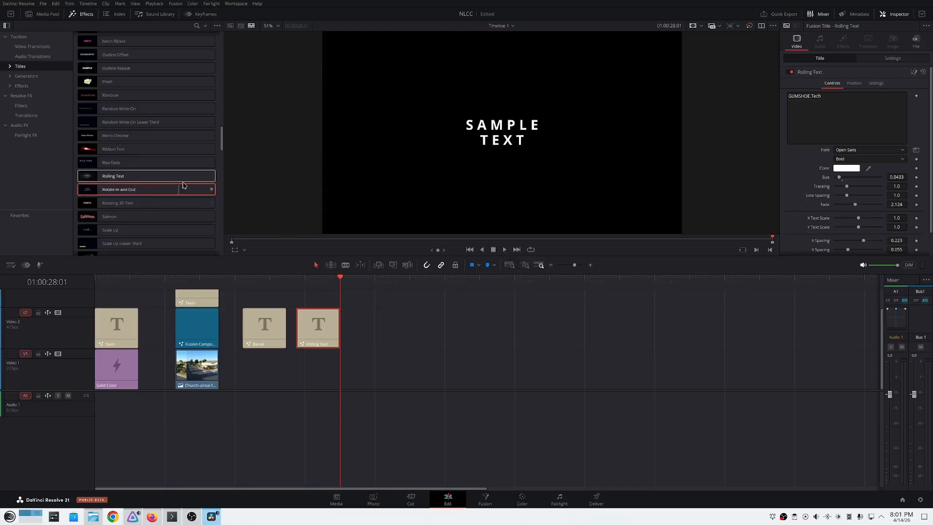
# Look through the remaining Fusion, animated and subtitle title presets to the end of the list
pyautogui.scroll(-5, 197, 195)
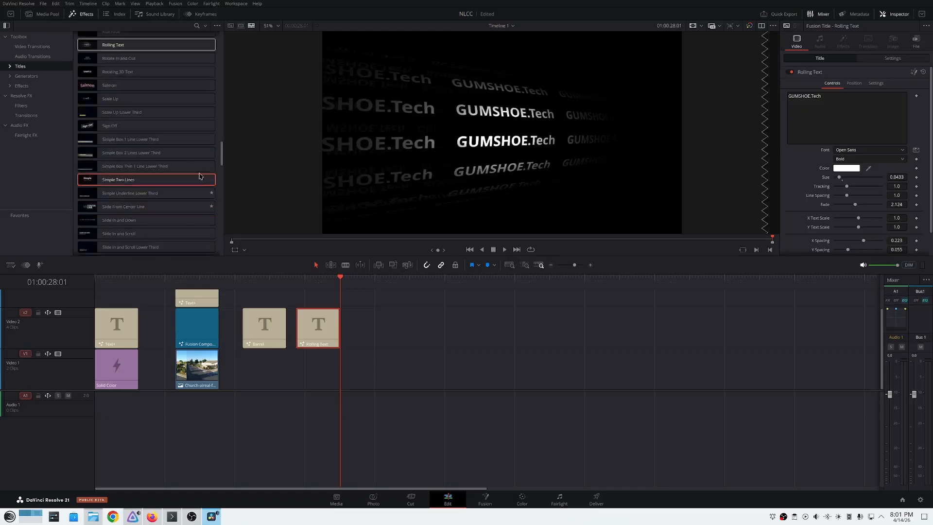
pyautogui.scroll(-6, 187, 168)
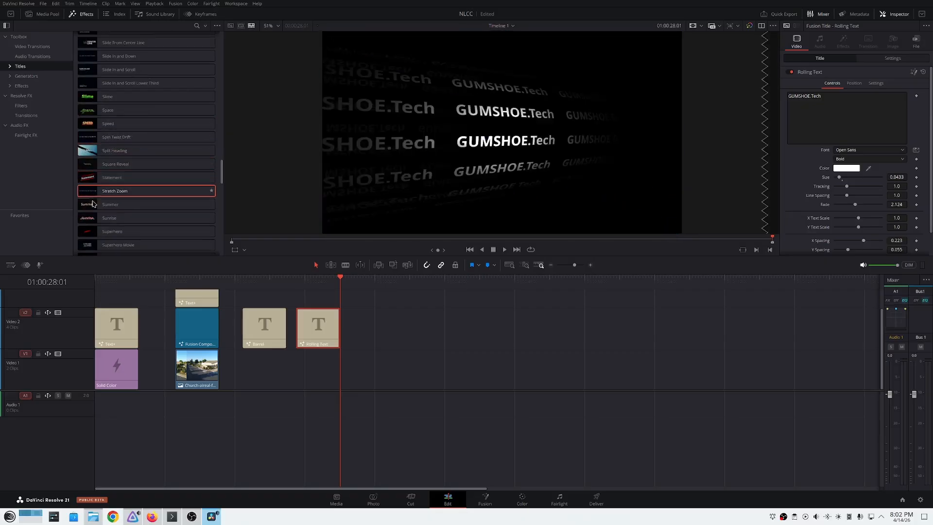
pyautogui.scroll(-3, 135, 224)
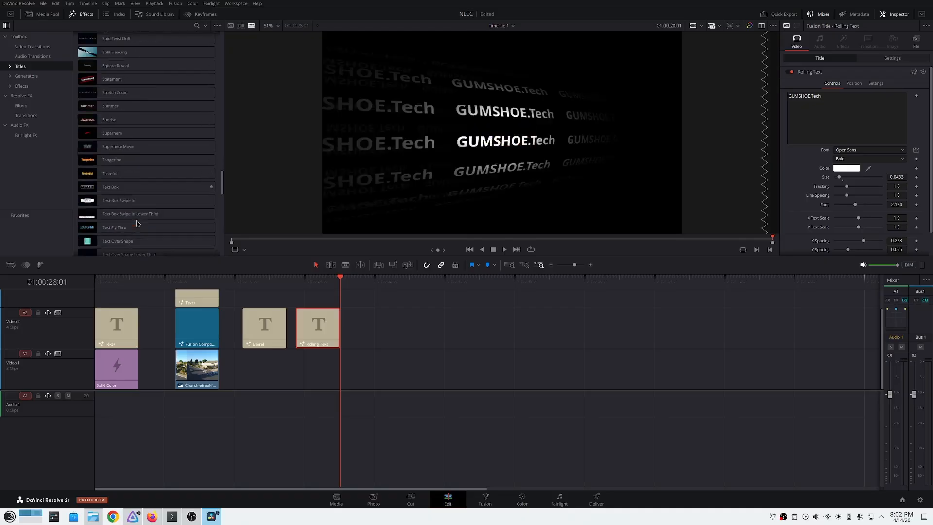
pyautogui.scroll(-5, 137, 223)
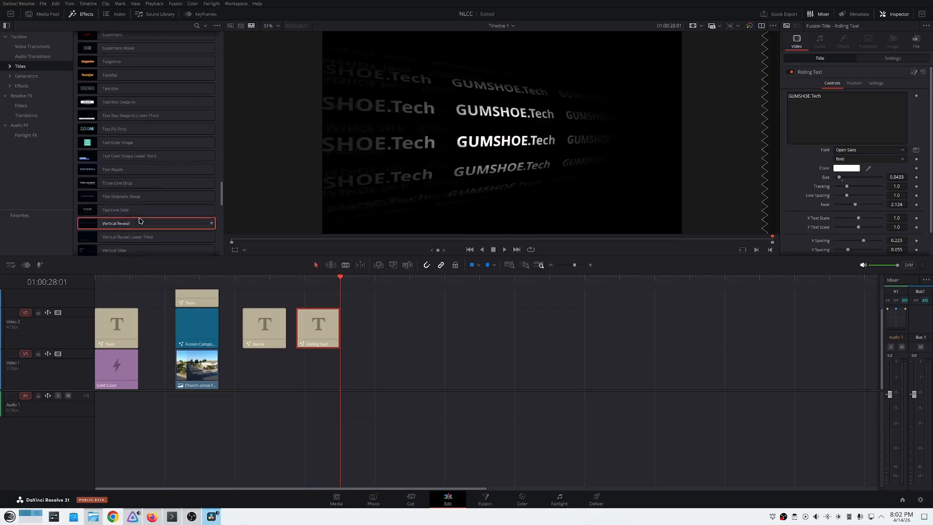
pyautogui.scroll(-5, 140, 221)
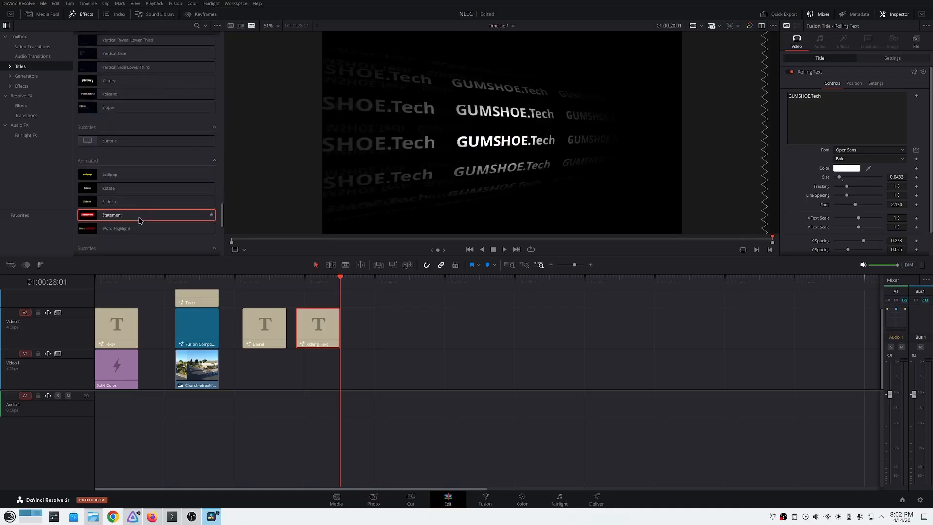
pyautogui.scroll(-6, 140, 221)
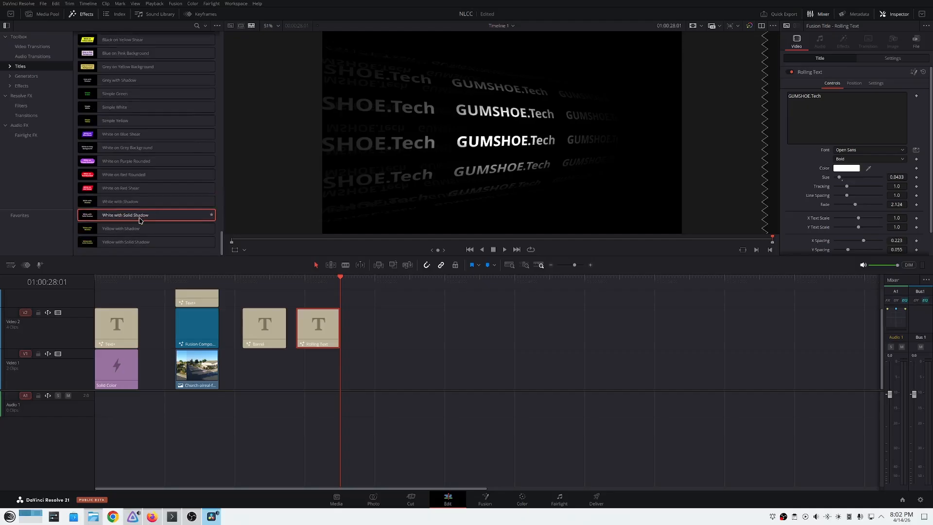
# Add the Prism Wave generator to Video 2 at 01:00:29:18 and play it through to its end
pyautogui.click(30, 78)
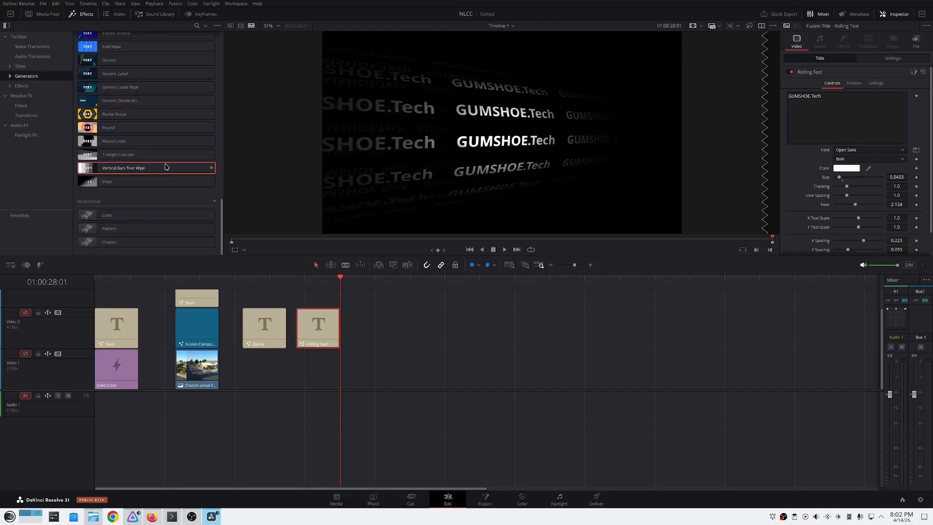
pyautogui.moveTo(109, 215)
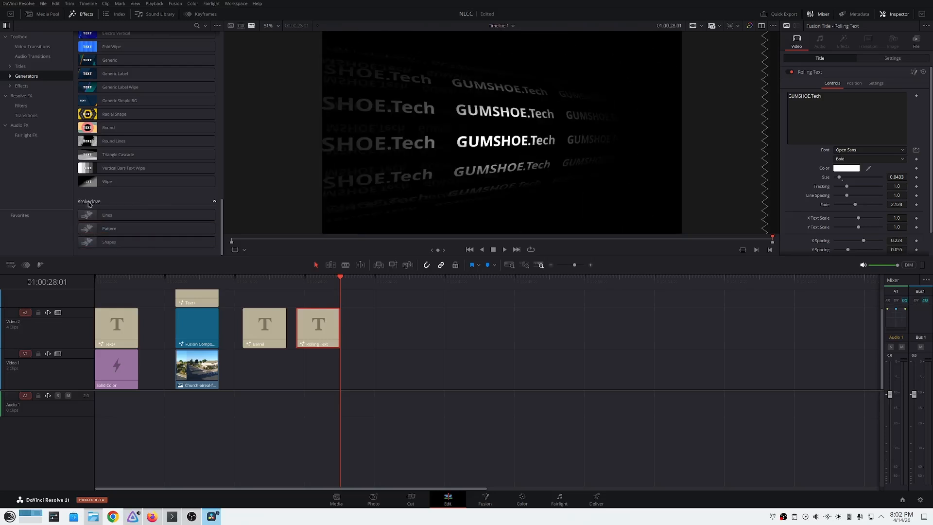
pyautogui.scroll(-10, 142, 196)
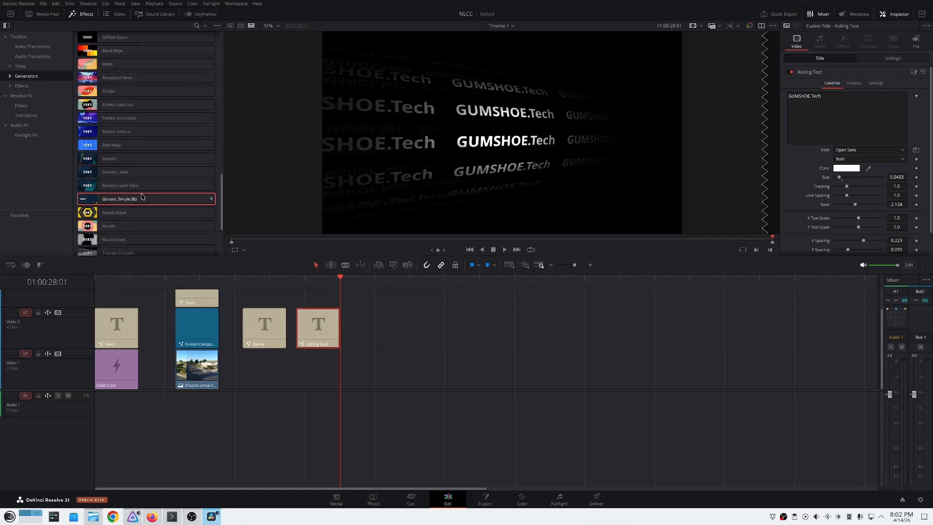
pyautogui.scroll(3, 142, 196)
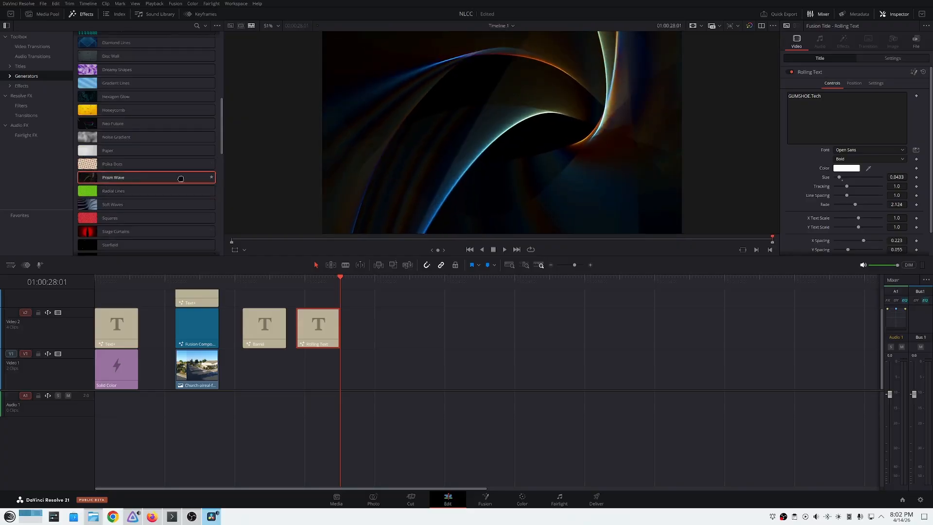
pyautogui.moveTo(180, 178); pyautogui.dragTo(360, 316)
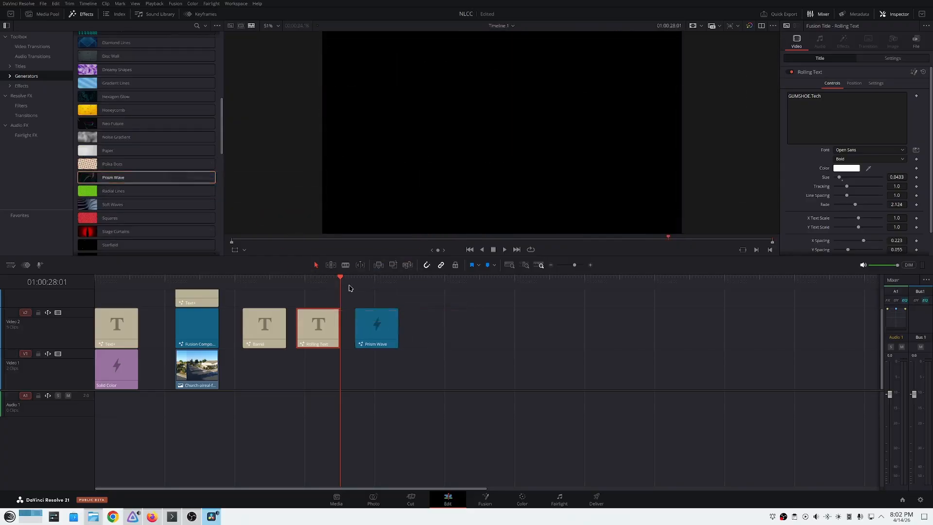
pyautogui.moveTo(340, 280); pyautogui.dragTo(356, 304)
pyautogui.click(504, 251)
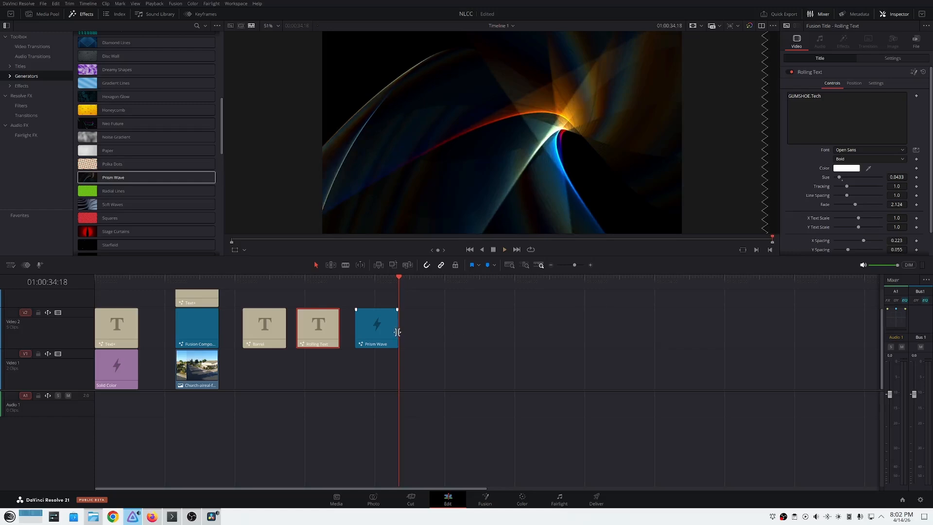
# Extend the Prism Wave clip's end to about 01:00:45 and scrub from its start to 01:00:46:22
pyautogui.moveTo(413, 332); pyautogui.dragTo(492, 332)
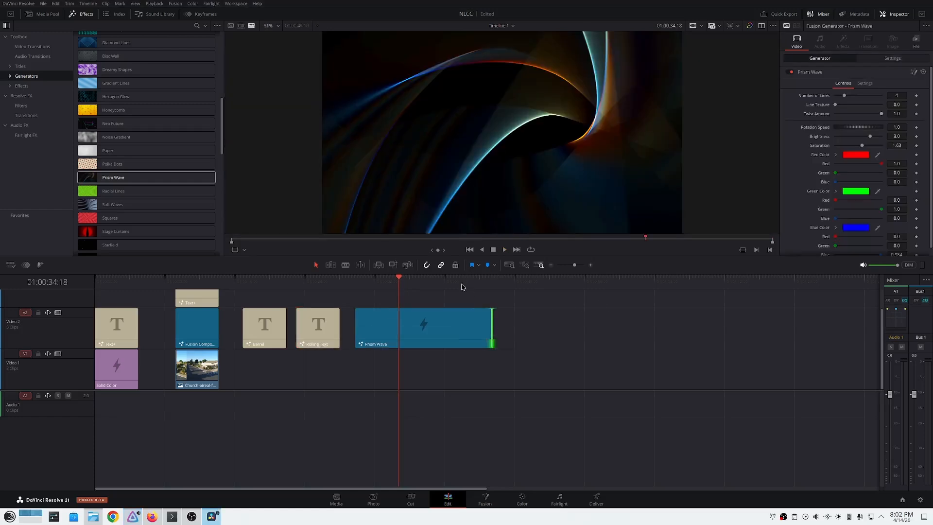
pyautogui.moveTo(399, 281); pyautogui.dragTo(356, 289)
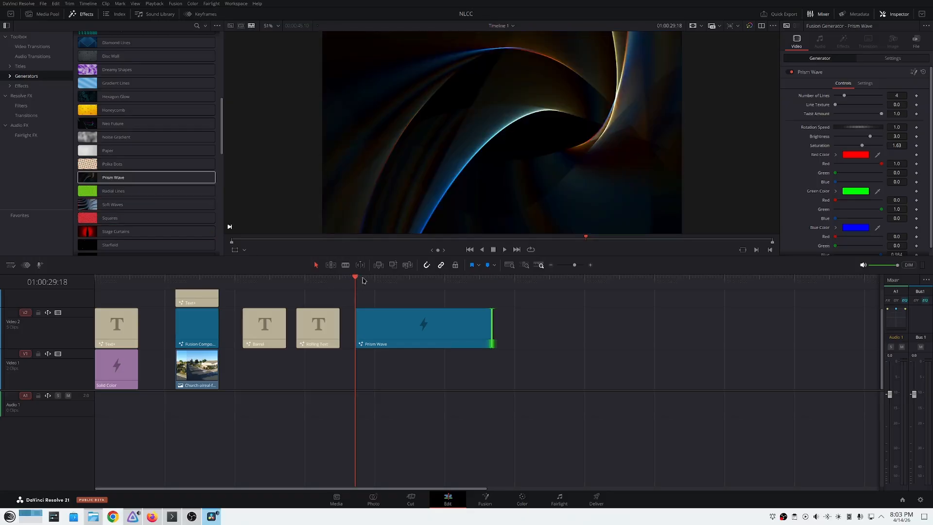
pyautogui.moveTo(361, 280); pyautogui.dragTo(505, 282)
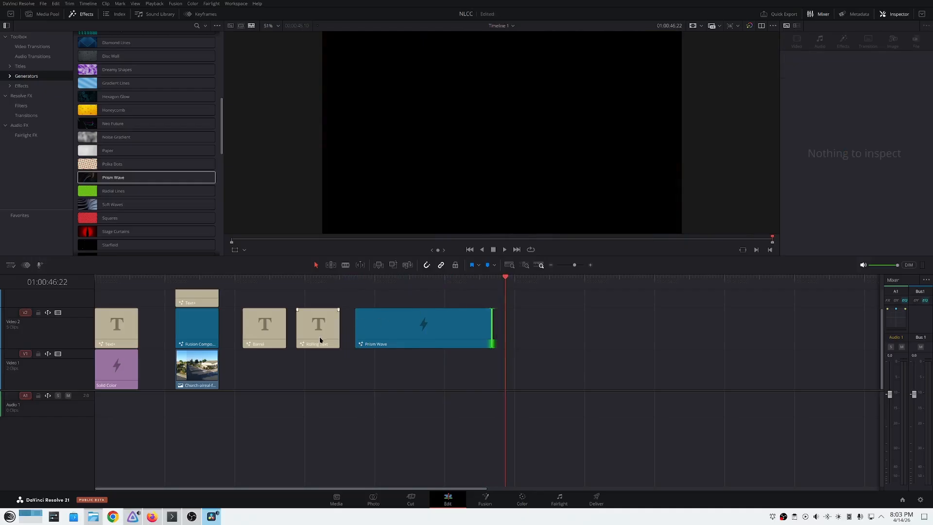
# Move the Rolling Text title above the Prism Wave clip's end and the Barrel title above its start, then play from 01:00:29:18
pyautogui.moveTo(321, 330); pyautogui.dragTo(469, 302)
pyautogui.moveTo(366, 282); pyautogui.dragTo(379, 303)
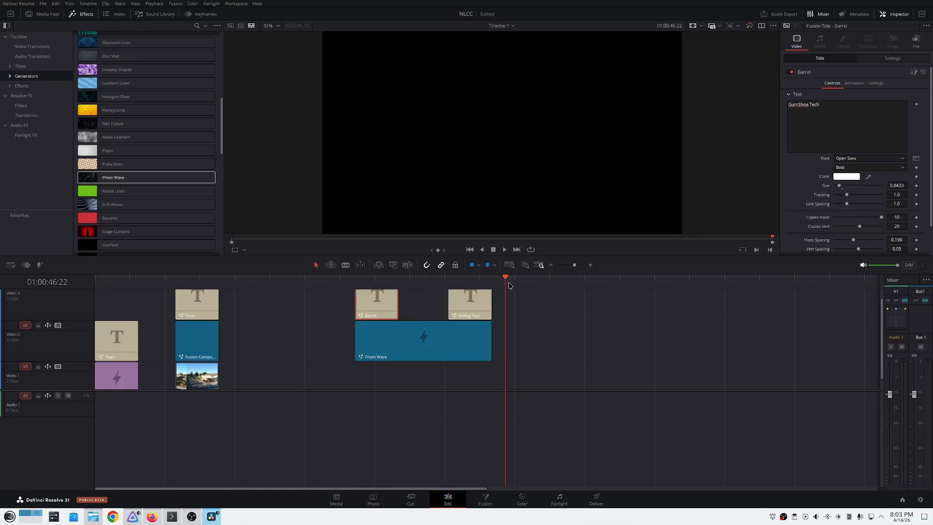
pyautogui.moveTo(505, 278); pyautogui.dragTo(355, 288)
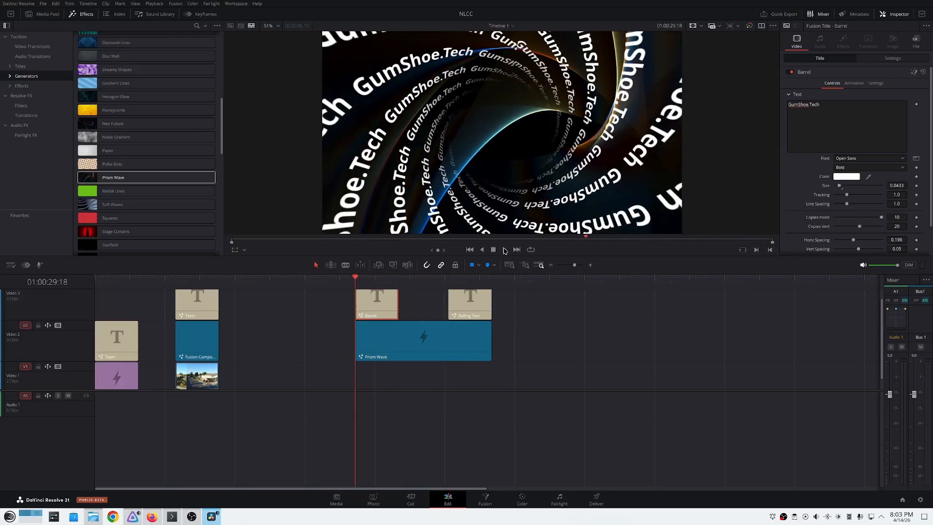
pyautogui.click(505, 250)
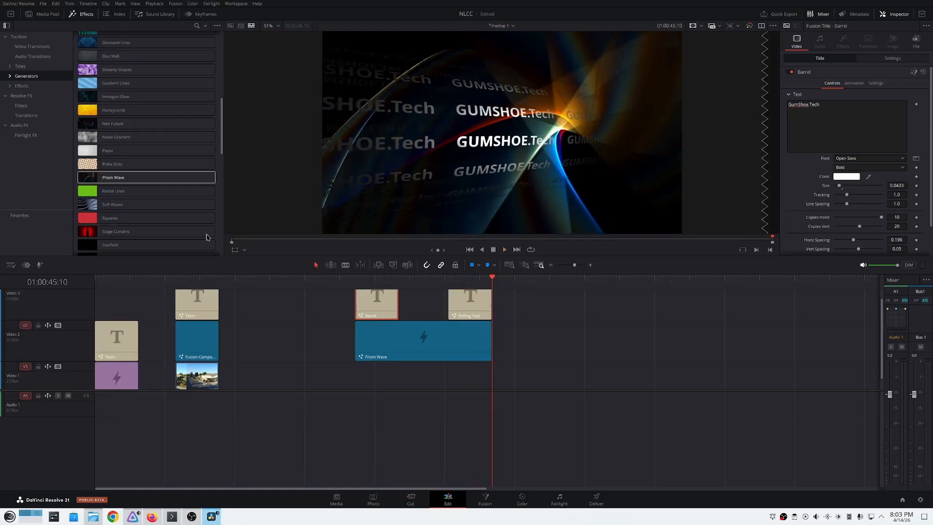
# Look through the remaining generators, stinger transitions and Krokodove generators to the end of the list
pyautogui.scroll(-3, 158, 212)
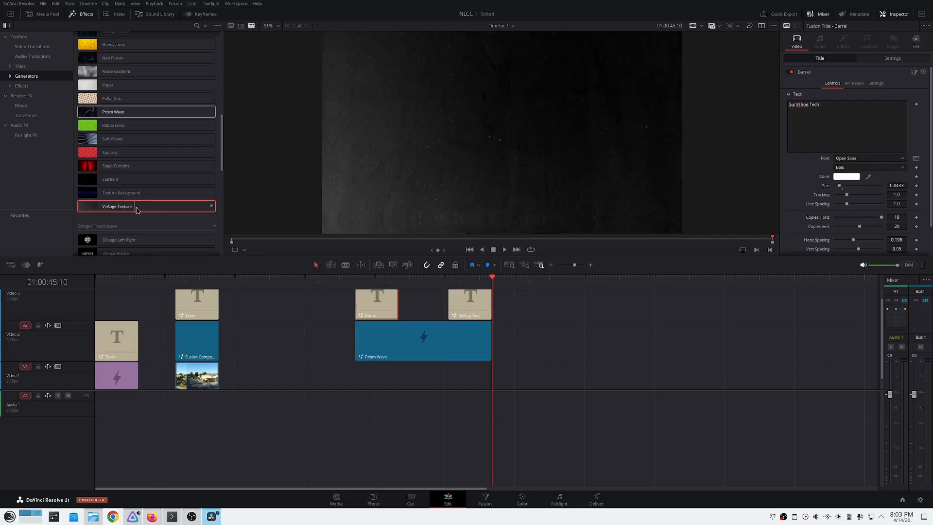
pyautogui.scroll(-7, 168, 190)
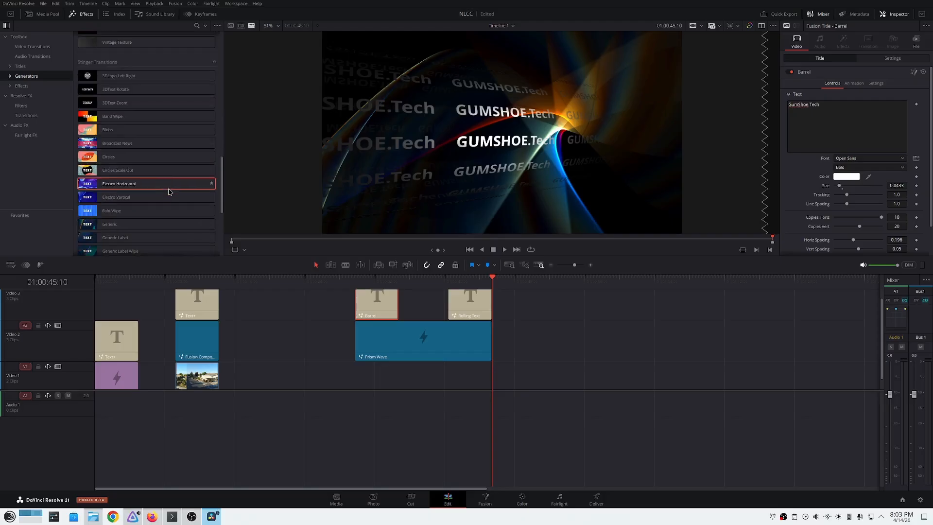
pyautogui.scroll(-7, 168, 191)
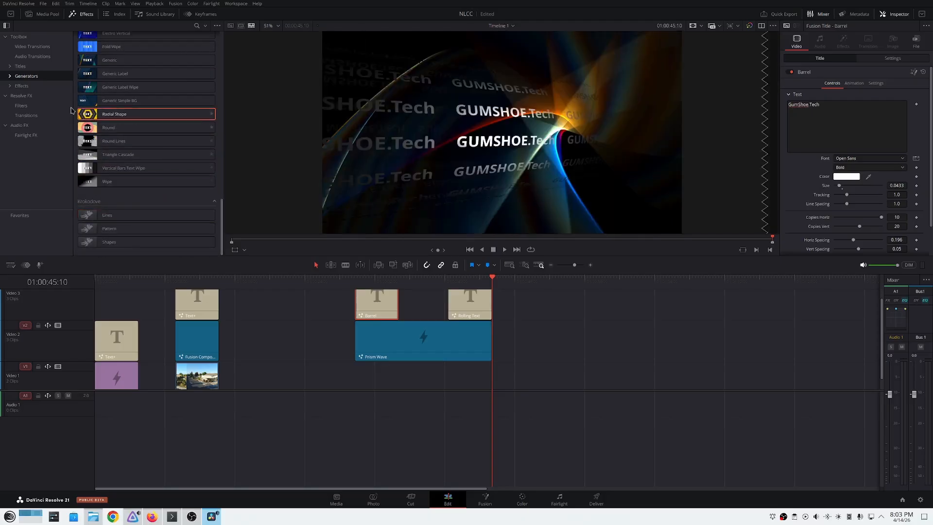
# Try to add the Arrow Name effect to the timeline, and look through the Fusion and Krokodove effects to the end of the list
pyautogui.click(22, 85)
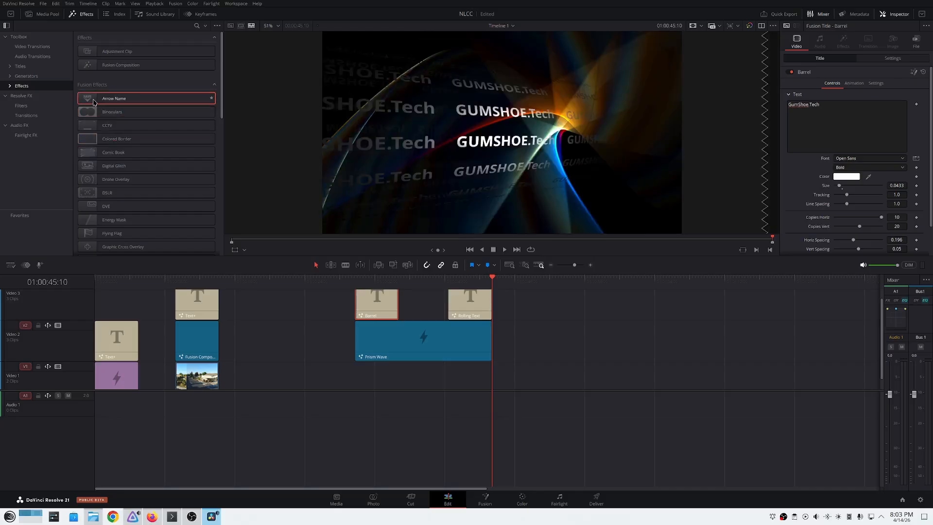
pyautogui.moveTo(95, 101); pyautogui.dragTo(553, 309)
pyautogui.moveTo(105, 100); pyautogui.dragTo(130, 113)
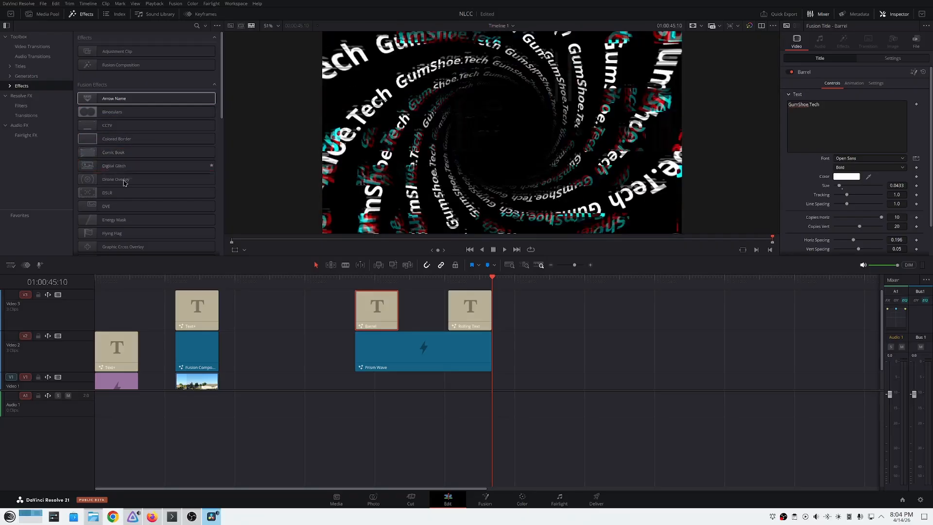
pyautogui.scroll(-5, 143, 201)
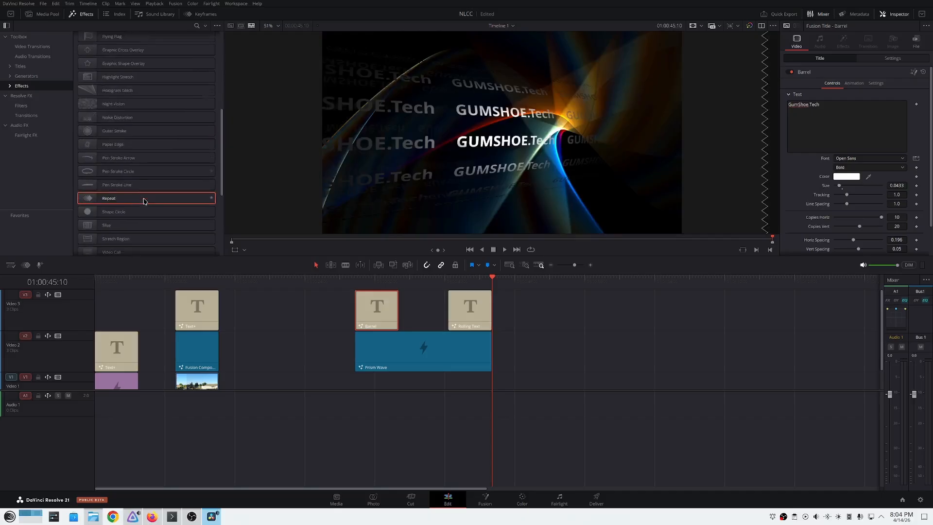
pyautogui.scroll(-5, 143, 201)
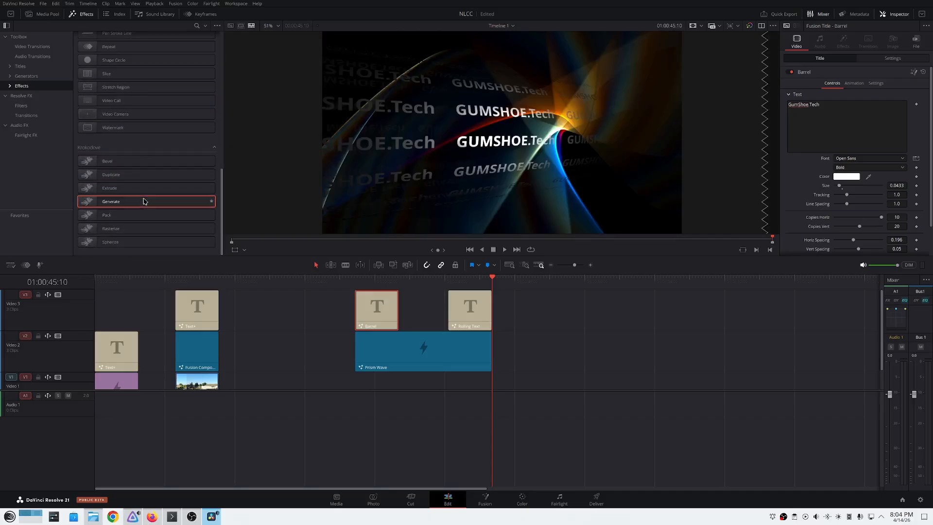
# Look through the Resolve FX effects from blur and color to warp, the Filters category and the Audio FX list
pyautogui.click(22, 95)
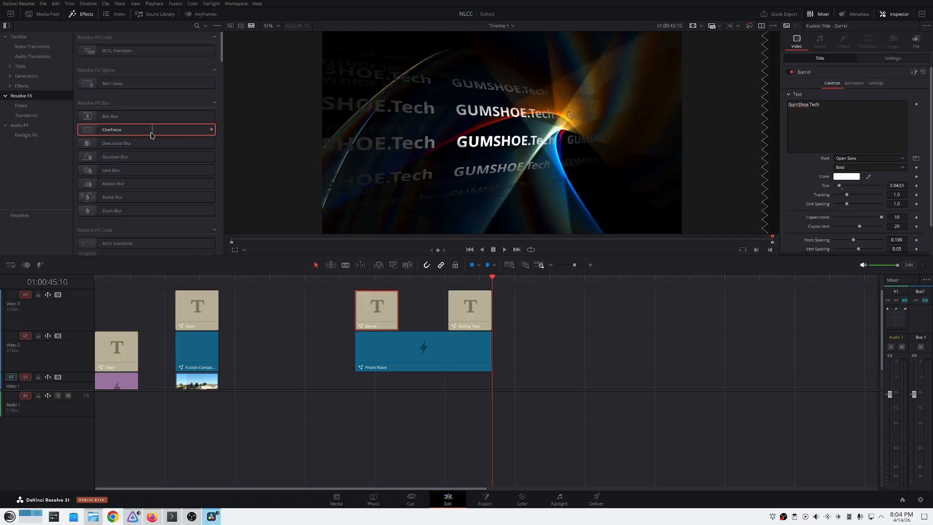
pyautogui.scroll(-5, 137, 198)
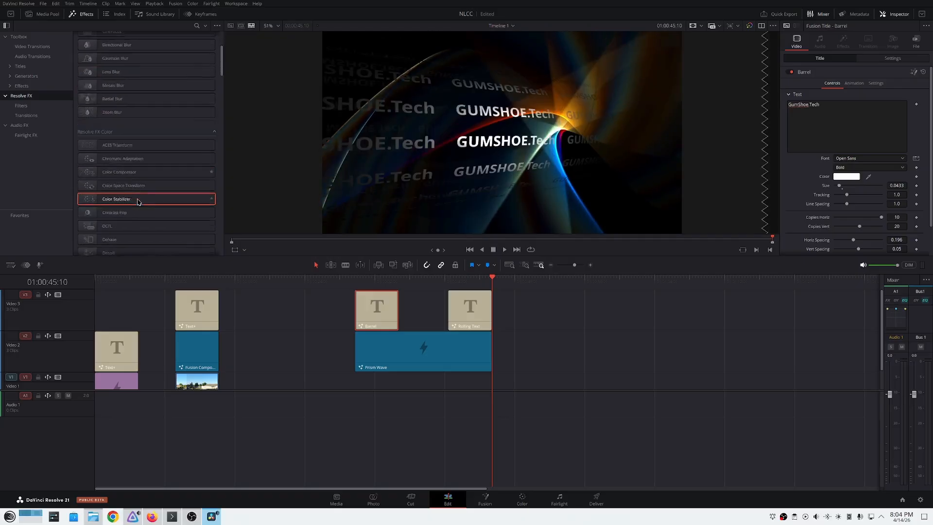
pyautogui.scroll(-10, 137, 198)
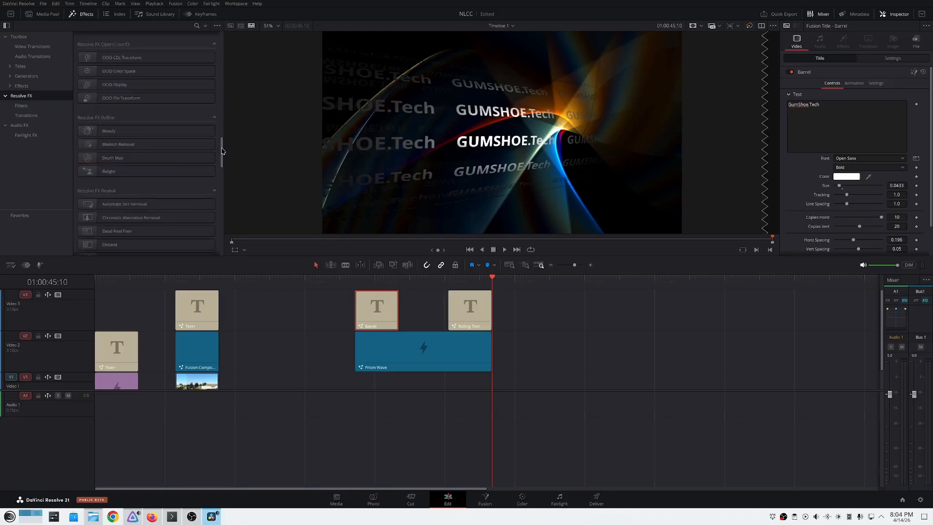
pyautogui.moveTo(222, 151); pyautogui.dragTo(223, 168)
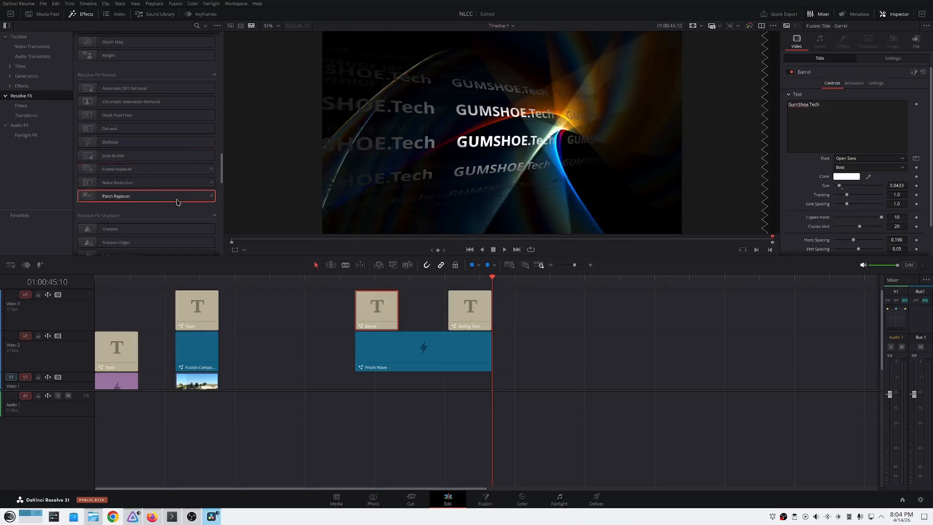
pyautogui.scroll(-6, 177, 203)
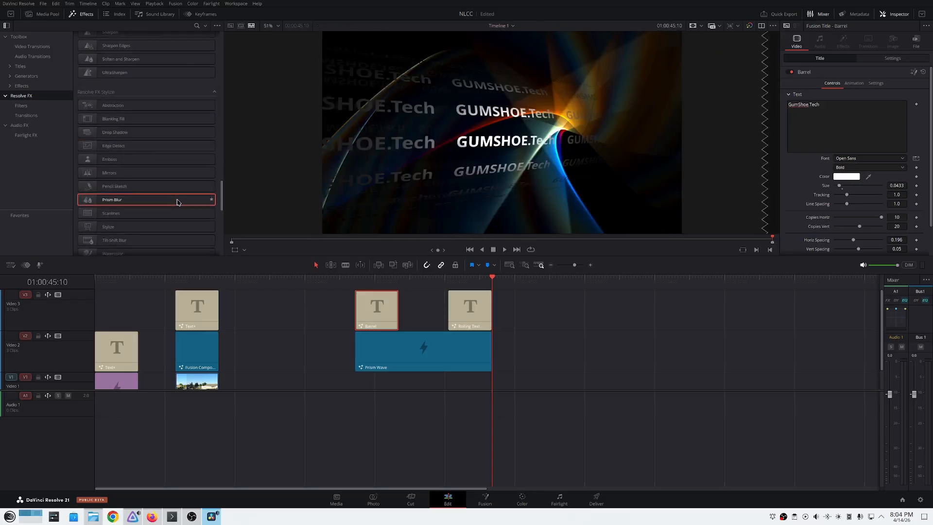
pyautogui.scroll(-6, 177, 203)
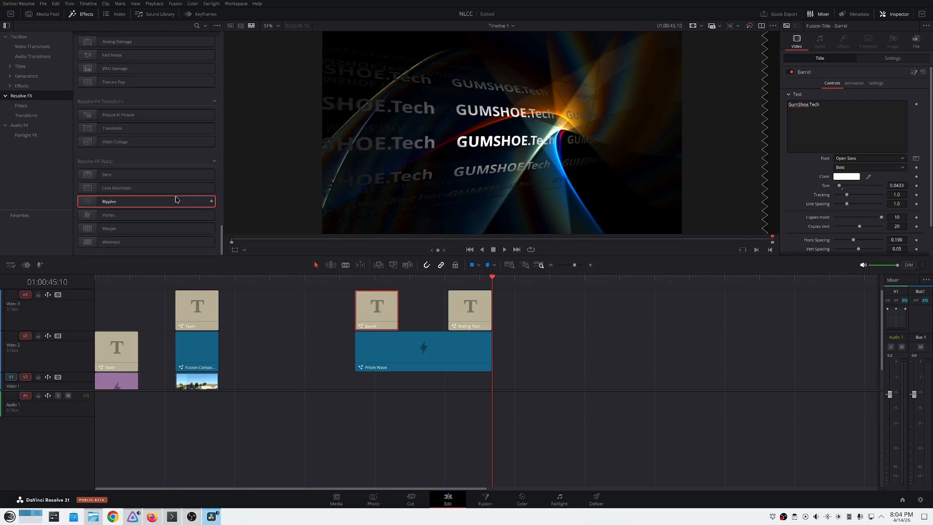
pyautogui.click(21, 106)
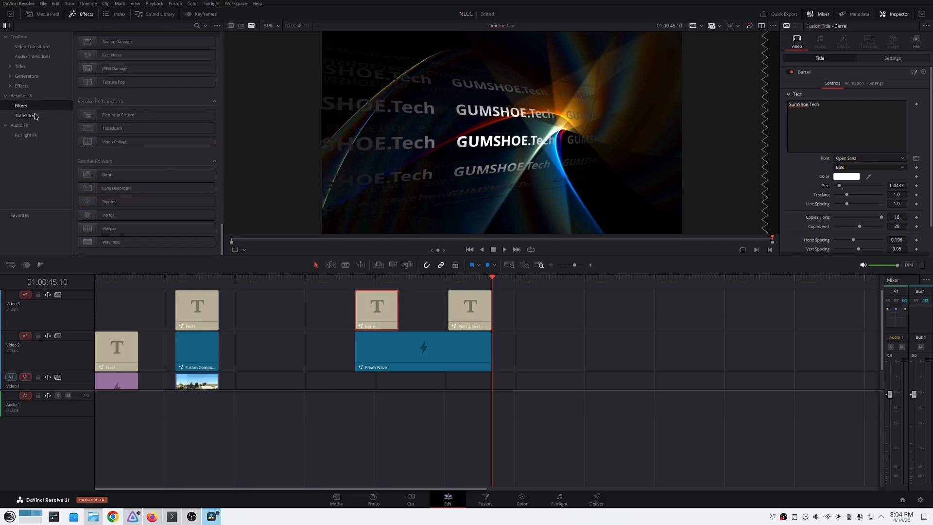
pyautogui.click(22, 126)
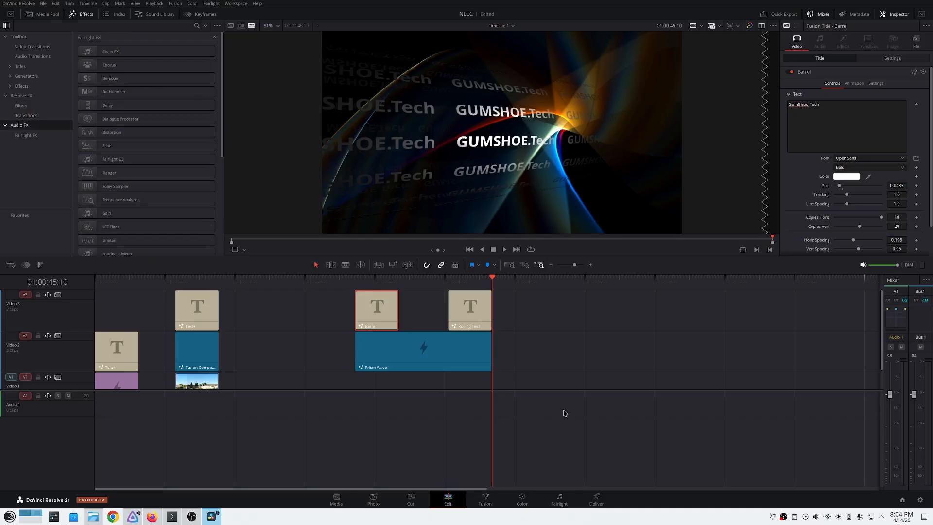
# Switch to the Dolphin Downloads window, move it off to the other display and cancel the network share's authentication request
pyautogui.hotkey('alt', 'Tab')
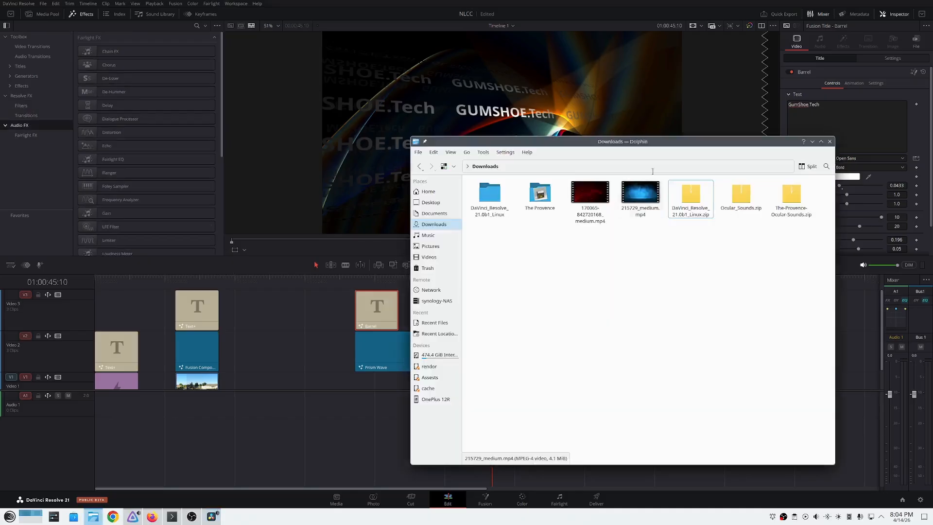
pyautogui.moveTo(666, 144); pyautogui.dragTo(932, 140)
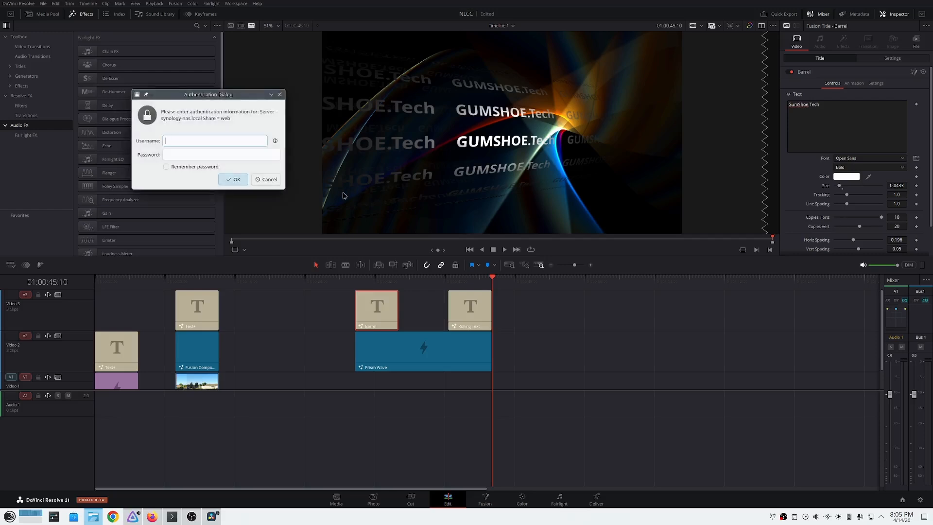
pyautogui.click(267, 179)
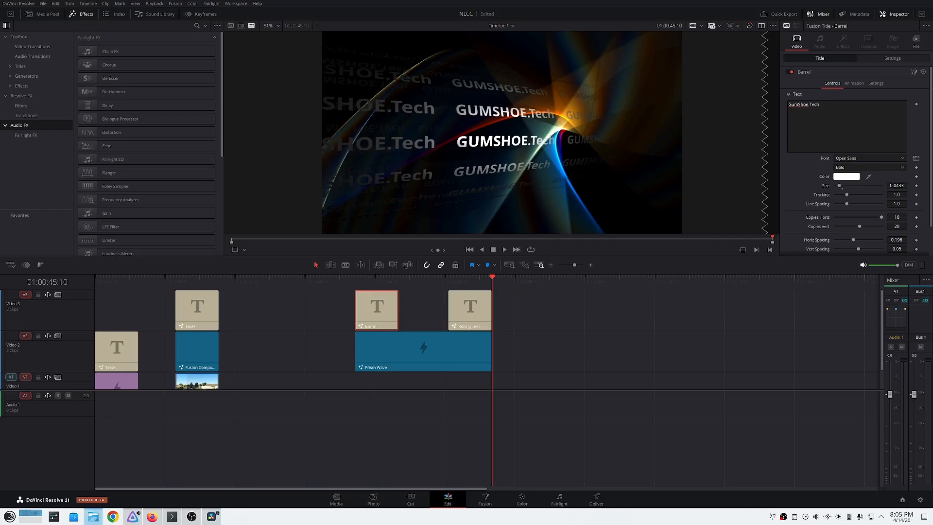
# Switch to the Photo page and try to bring files from the file manager into its media pool
pyautogui.click(373, 498)
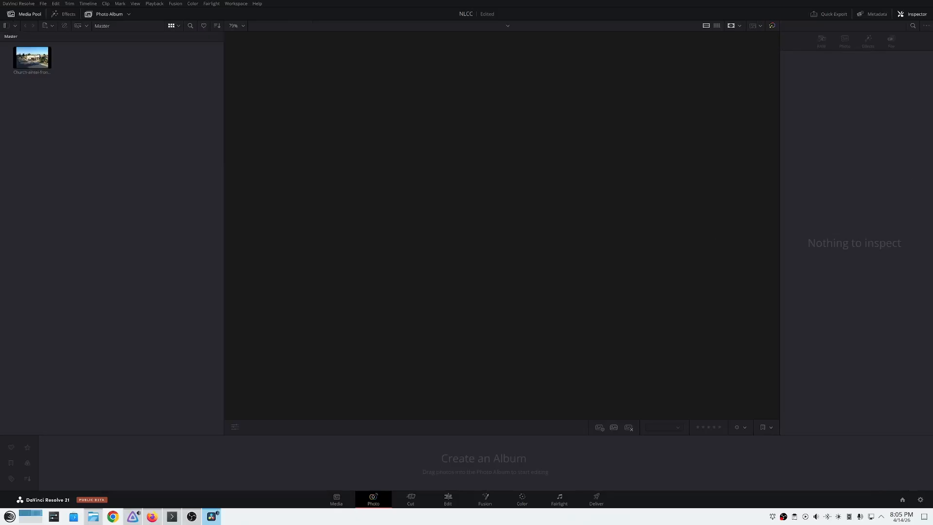
pyautogui.moveTo(930, 219); pyautogui.dragTo(91, 137)
pyautogui.moveTo(931, 302); pyautogui.dragTo(93, 160)
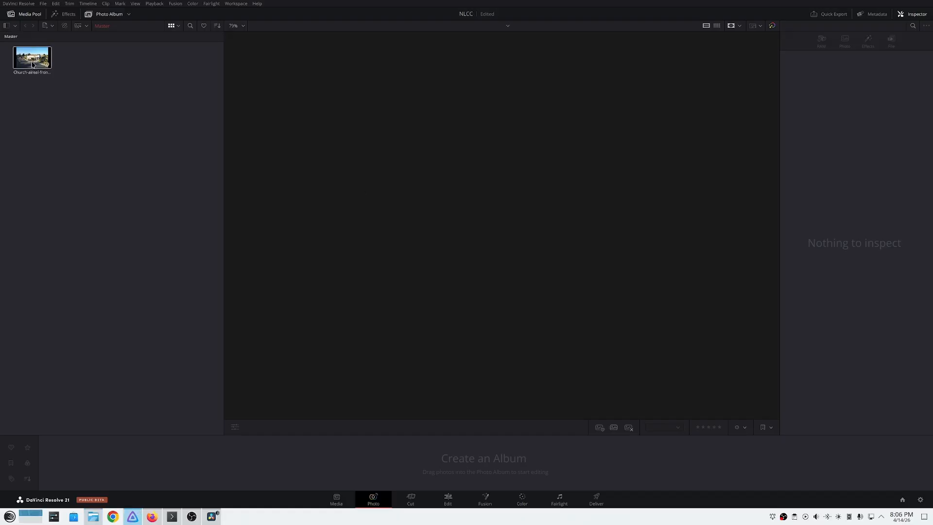
# Create a new photo album named Photo Album 1 from the church photo in the media pool
pyautogui.moveTo(32, 60); pyautogui.dragTo(425, 211)
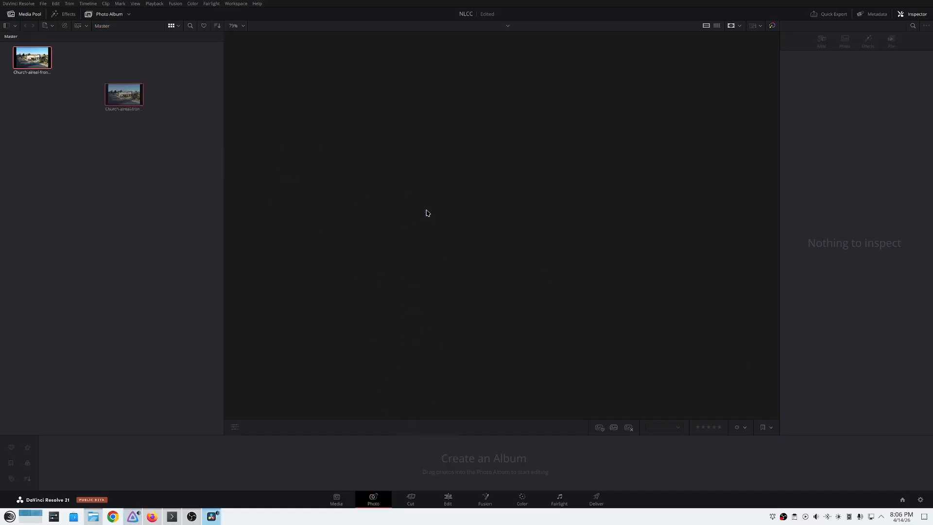
pyautogui.rightClick(30, 62)
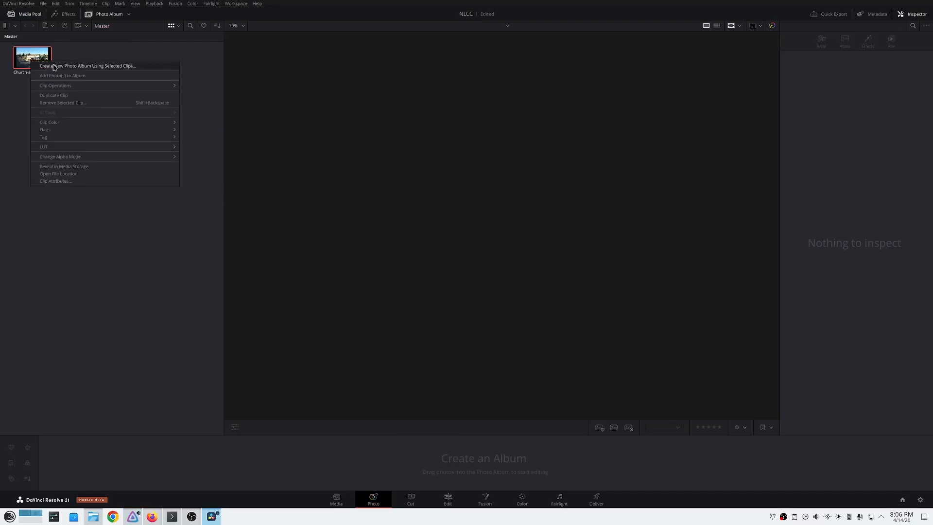
pyautogui.click(83, 66)
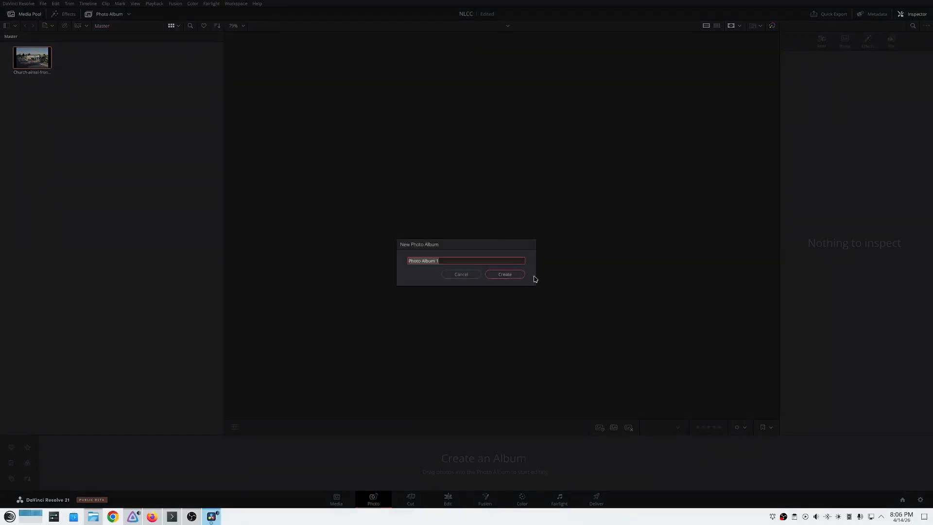
pyautogui.click(505, 275)
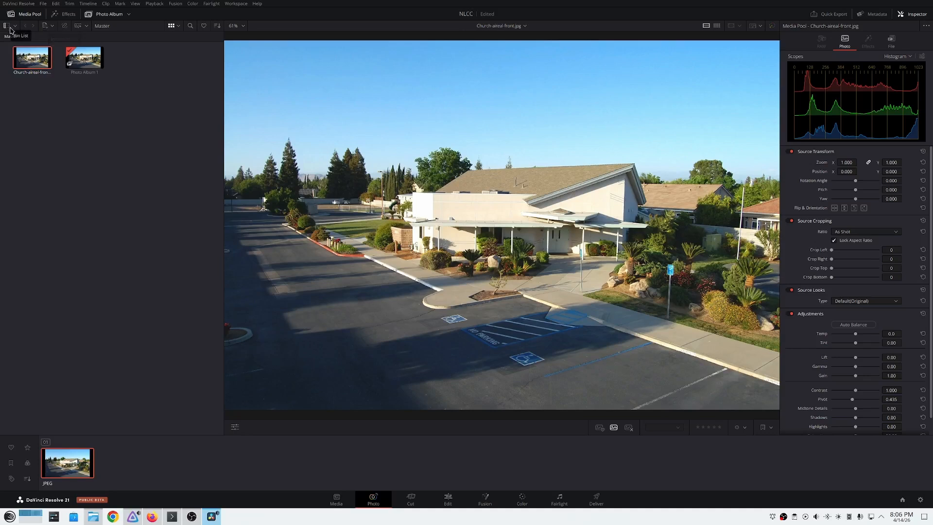
# Preview the photo effects and apply the Dehaze effect to the church photo in the album
pyautogui.click(65, 13)
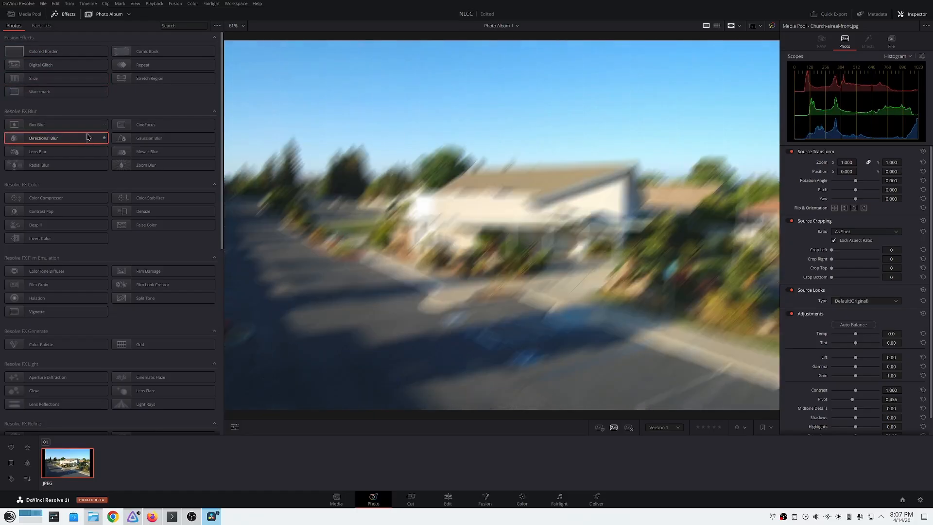
pyautogui.scroll(-3, 97, 174)
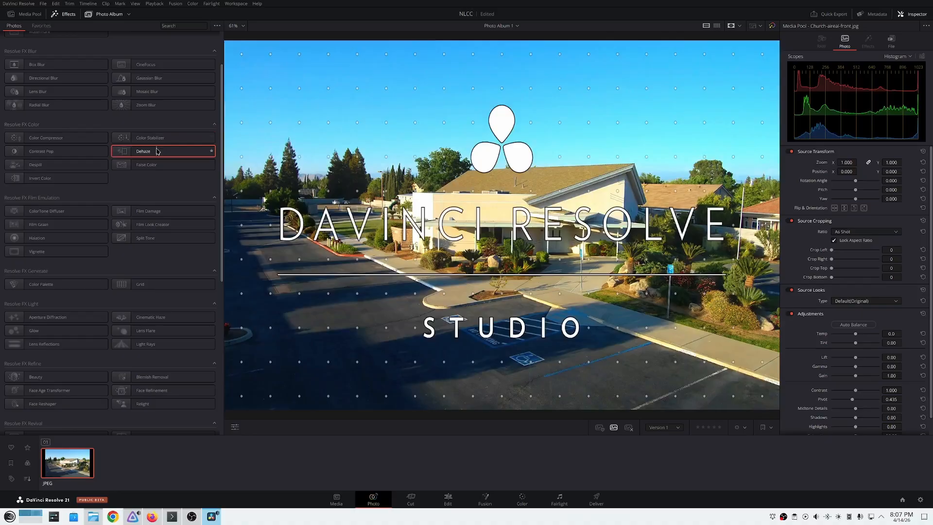
pyautogui.moveTo(157, 152); pyautogui.dragTo(74, 468)
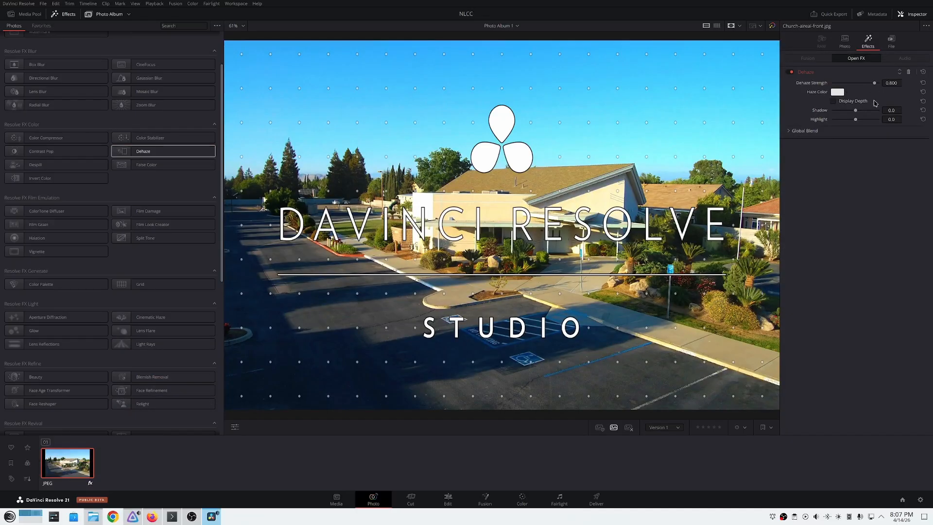
# Set the Dehaze effect's shadow to 5.4, highlight to -25.6 and dehaze strength to 0.457, keeping global blend at 1.000
pyautogui.moveTo(857, 111)
pyautogui.mouseDown()
pyautogui.moveTo(835, 112)
pyautogui.moveTo(868, 114)
pyautogui.moveTo(831, 125)
pyautogui.moveTo(851, 111)
pyautogui.moveTo(823, 113)
pyautogui.moveTo(858, 113)
pyautogui.moveTo(850, 120)
pyautogui.mouseUp()
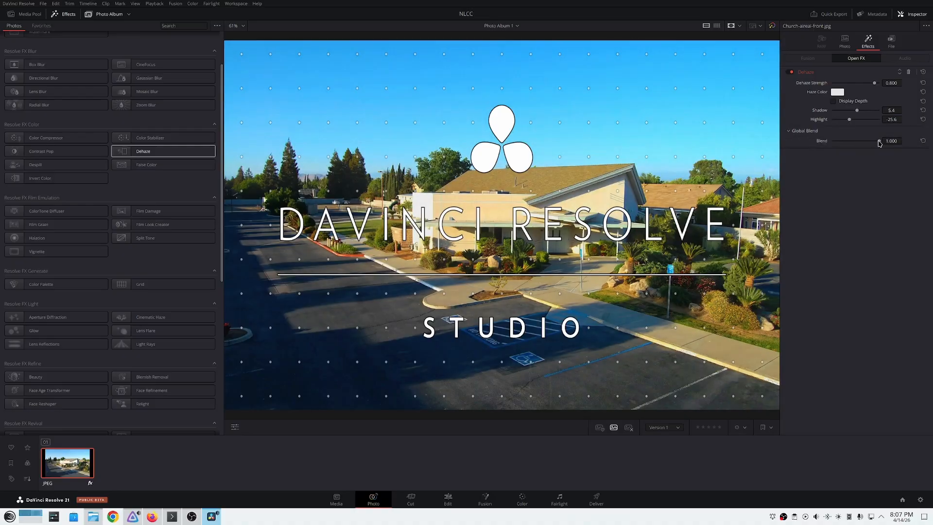
pyautogui.moveTo(880, 141)
pyautogui.mouseDown()
pyautogui.moveTo(849, 142)
pyautogui.moveTo(885, 143)
pyautogui.mouseUp()
pyautogui.moveTo(877, 84); pyautogui.dragTo(868, 84)
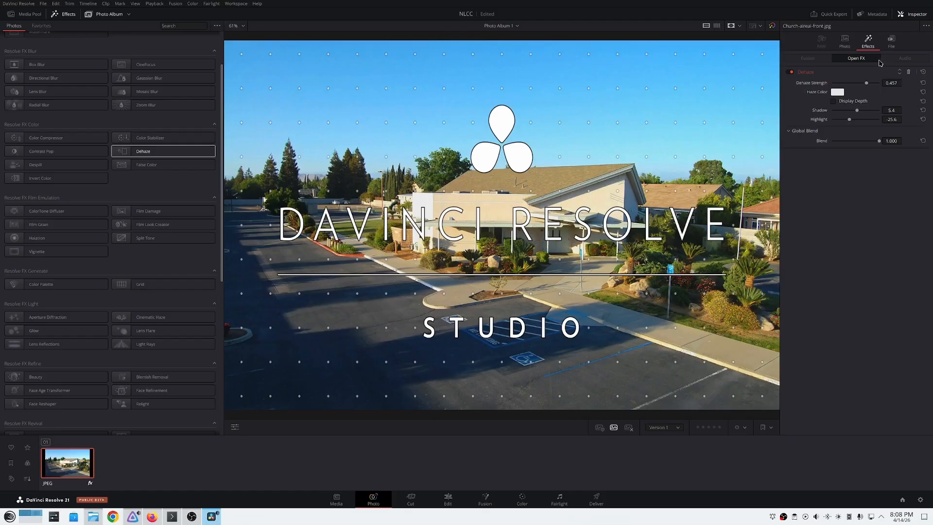
# Examine the church photo's histogram, transform and adjustment settings, including the choices for cropping ratio and source look
pyautogui.click(845, 43)
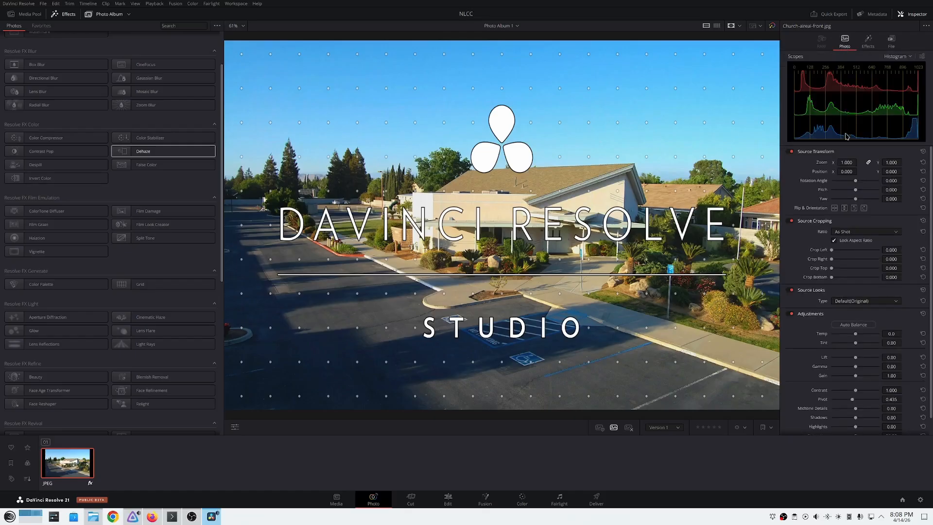
pyautogui.click(852, 232)
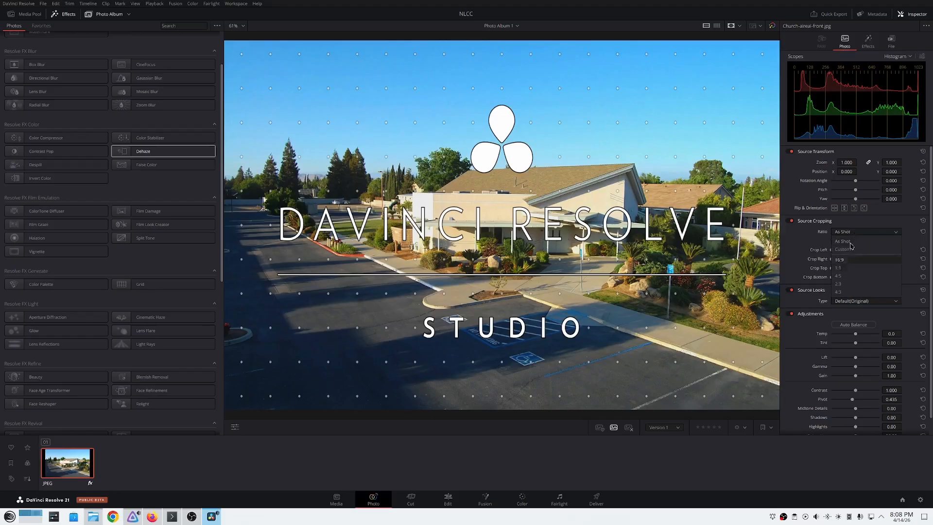
pyautogui.click(899, 224)
pyautogui.click(868, 303)
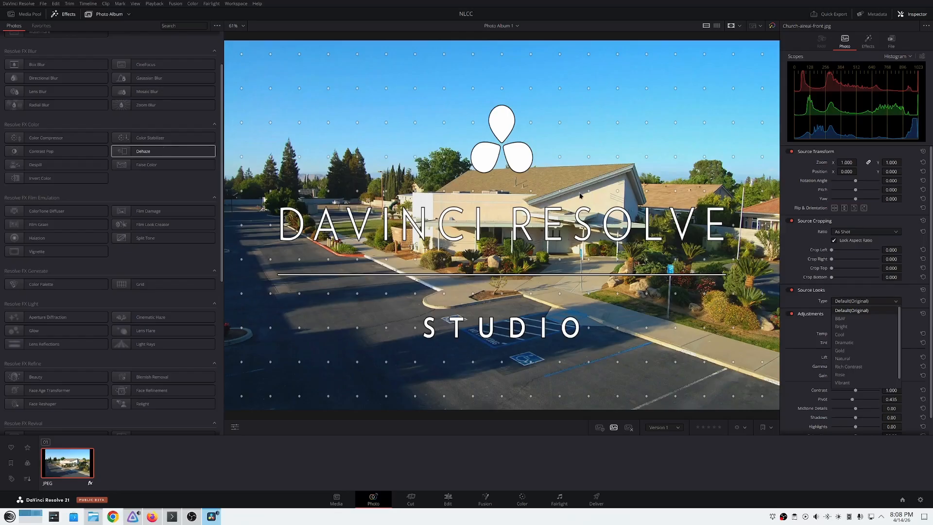
# Disable the Dehaze effect on the church photo and look through the available photo effects as far as the Resolve FX Warp group
pyautogui.click(868, 42)
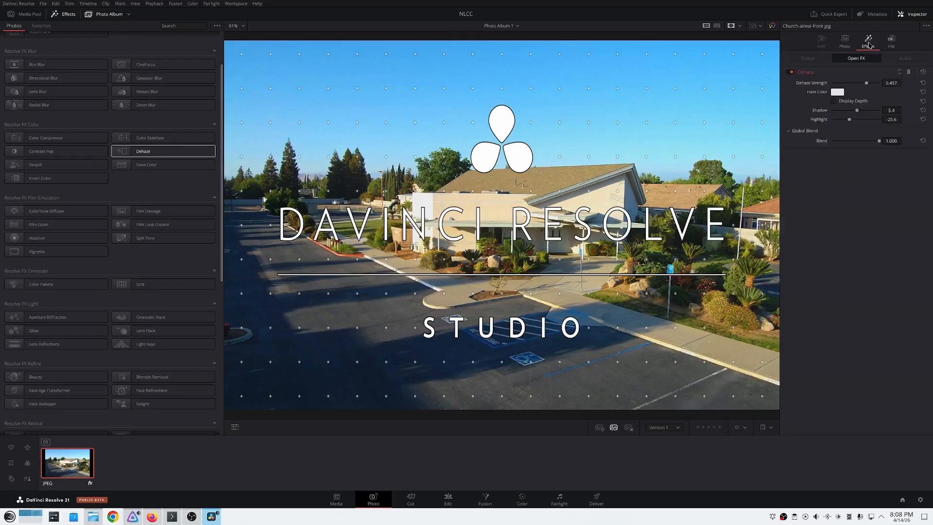
pyautogui.click(791, 72)
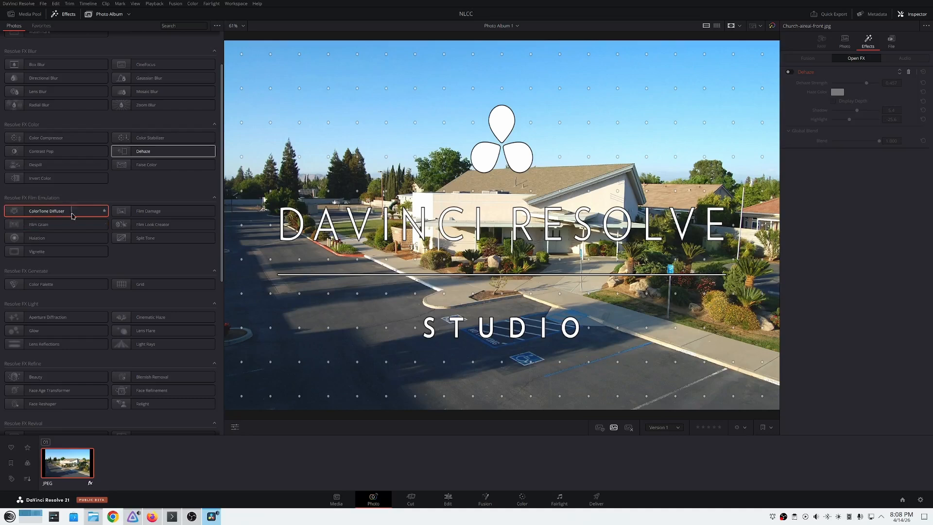
pyautogui.scroll(-5, 94, 340)
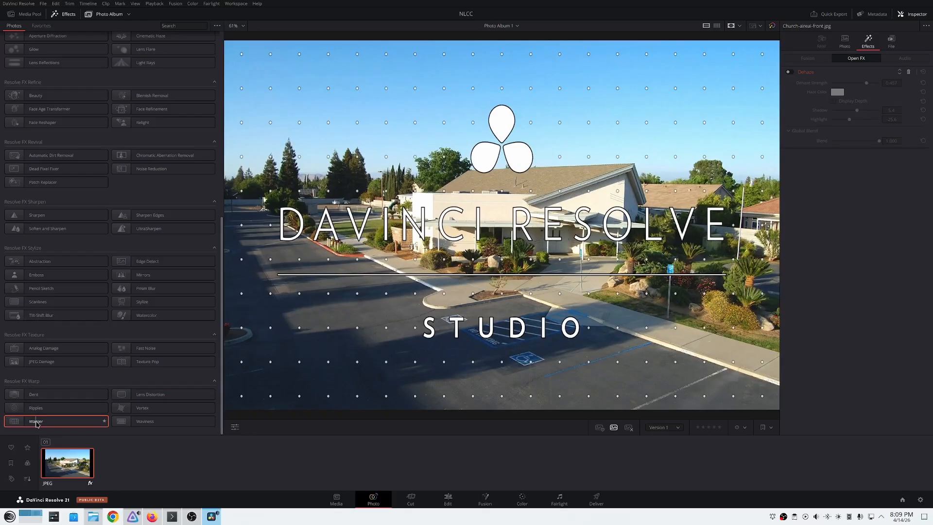
pyautogui.scroll(8, 141, 381)
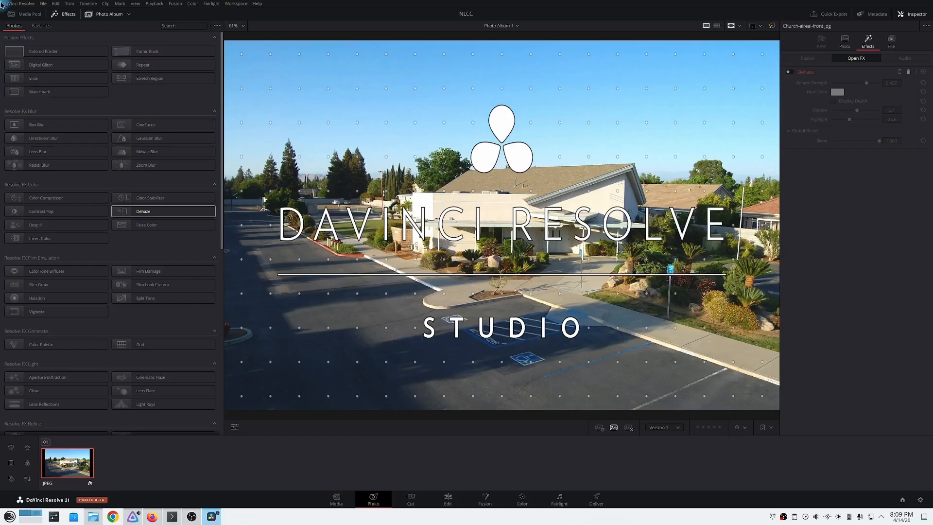
# Quit DaVinci Resolve and end the Konsole terminal session with the exit command
pyautogui.click(18, 4)
pyautogui.click(30, 49)
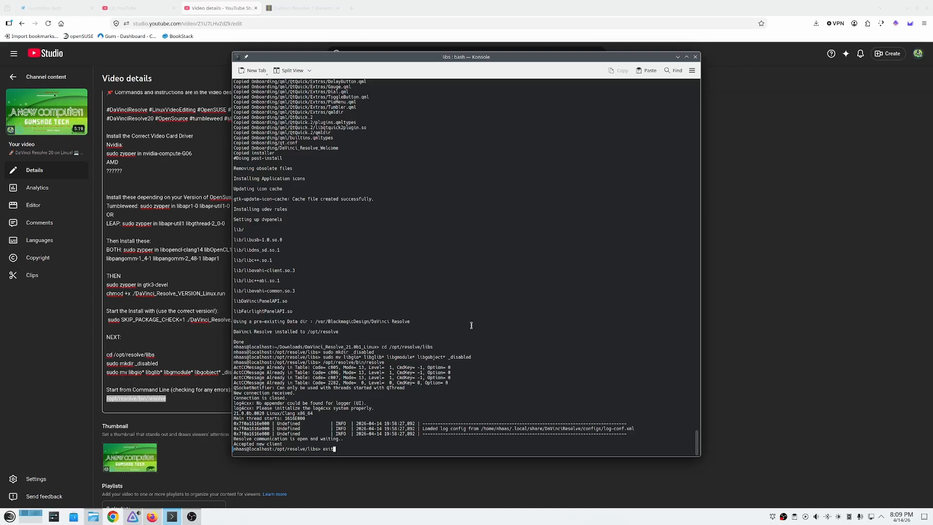
pyautogui.press('Return')
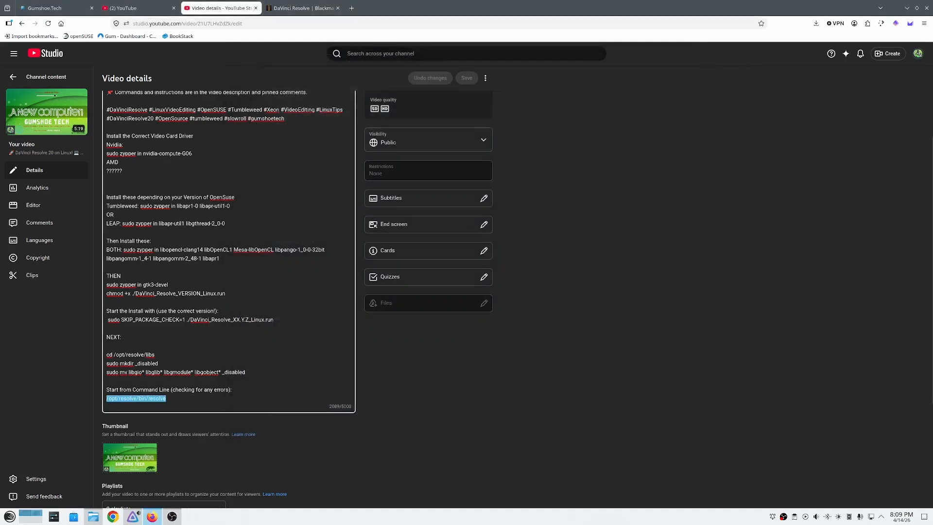